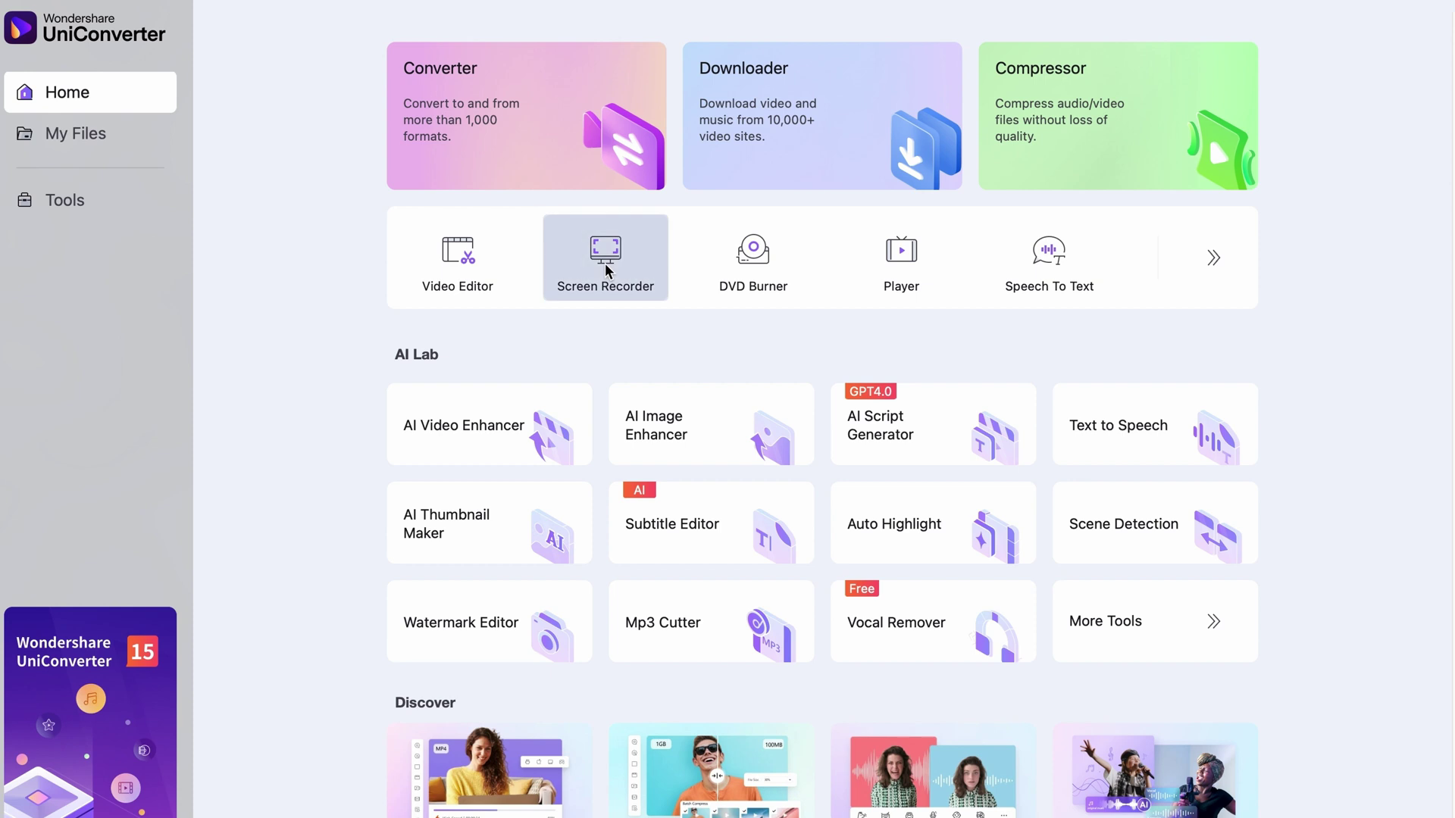
# Open the Screen Recorder, launch its capture widget and move the panel aside.
pyautogui.click(605, 258)
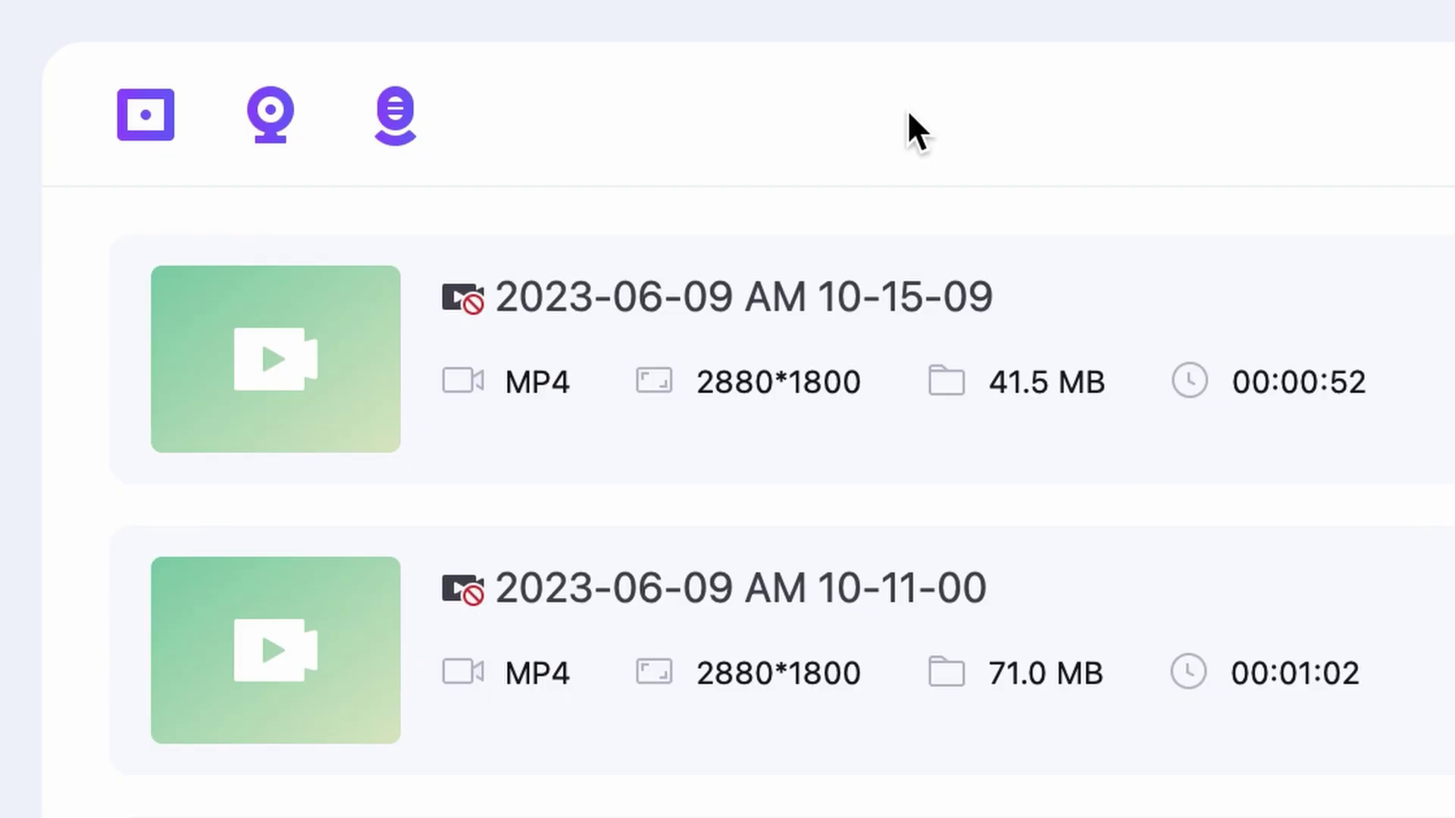
pyautogui.click(166, 118)
pyautogui.moveTo(507, 367); pyautogui.dragTo(547, 520)
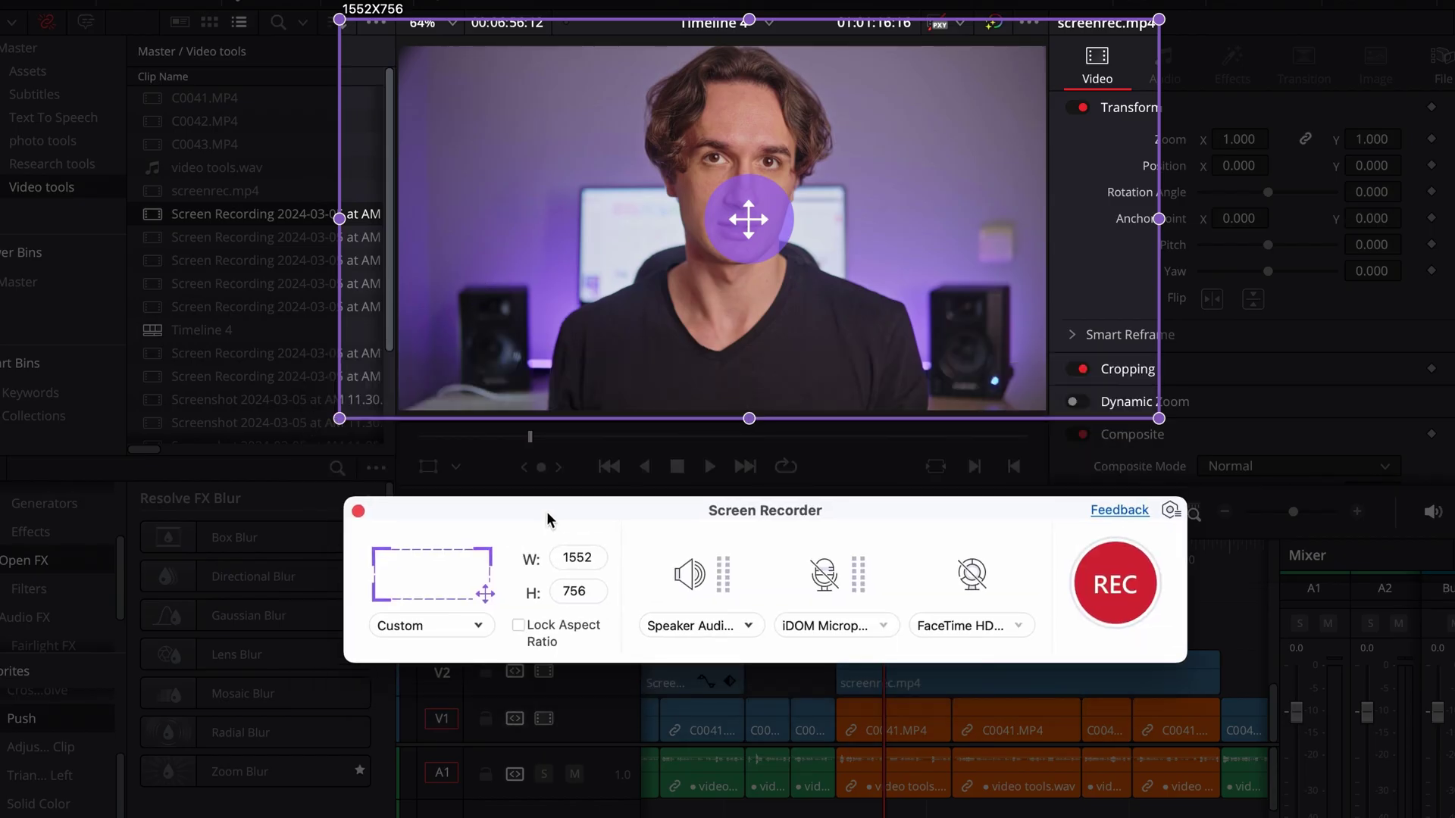
# Choose the Custom preset and drag out a 1766 × 840 capture region.
pyautogui.click(478, 625)
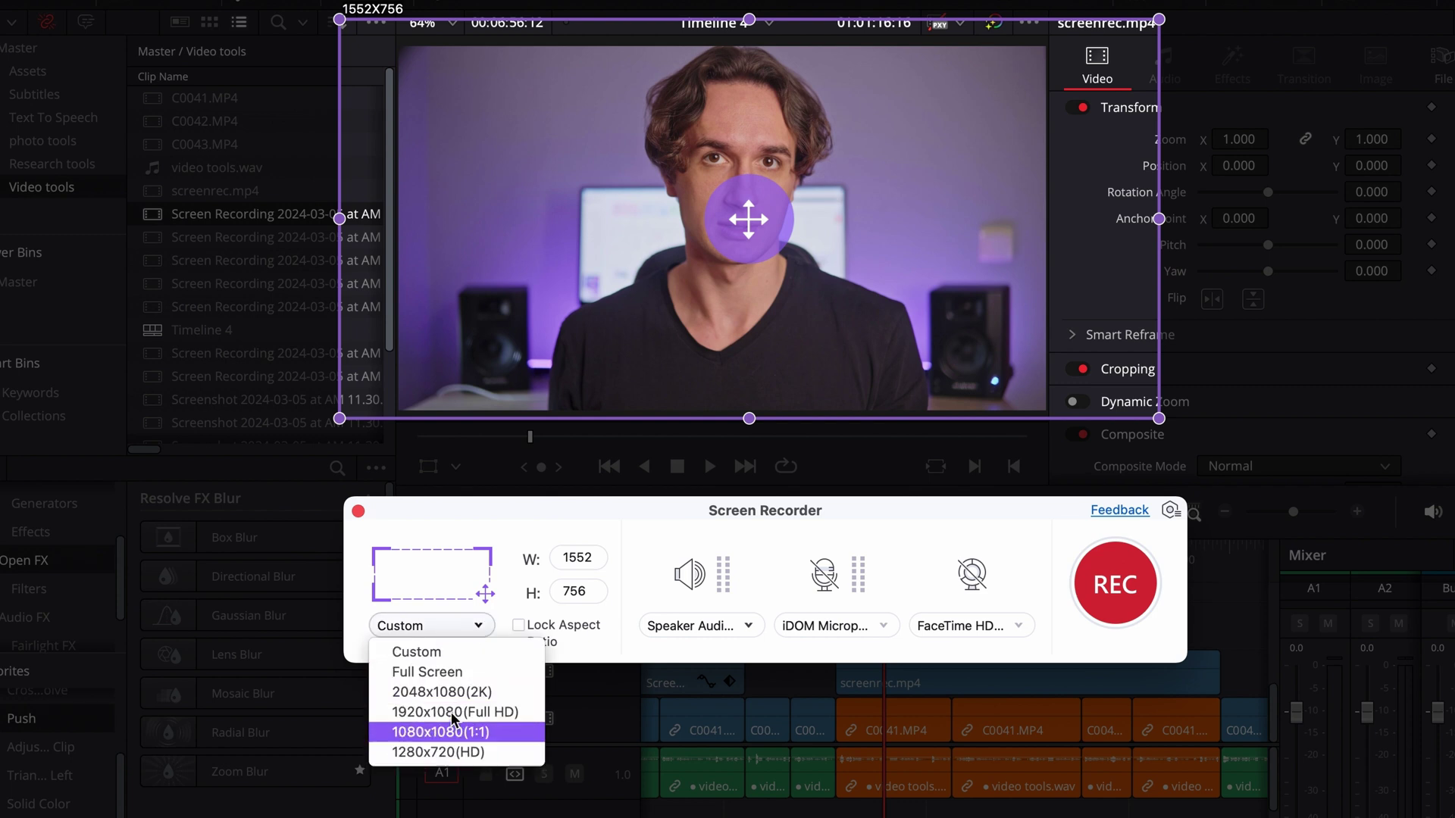
pyautogui.click(440, 653)
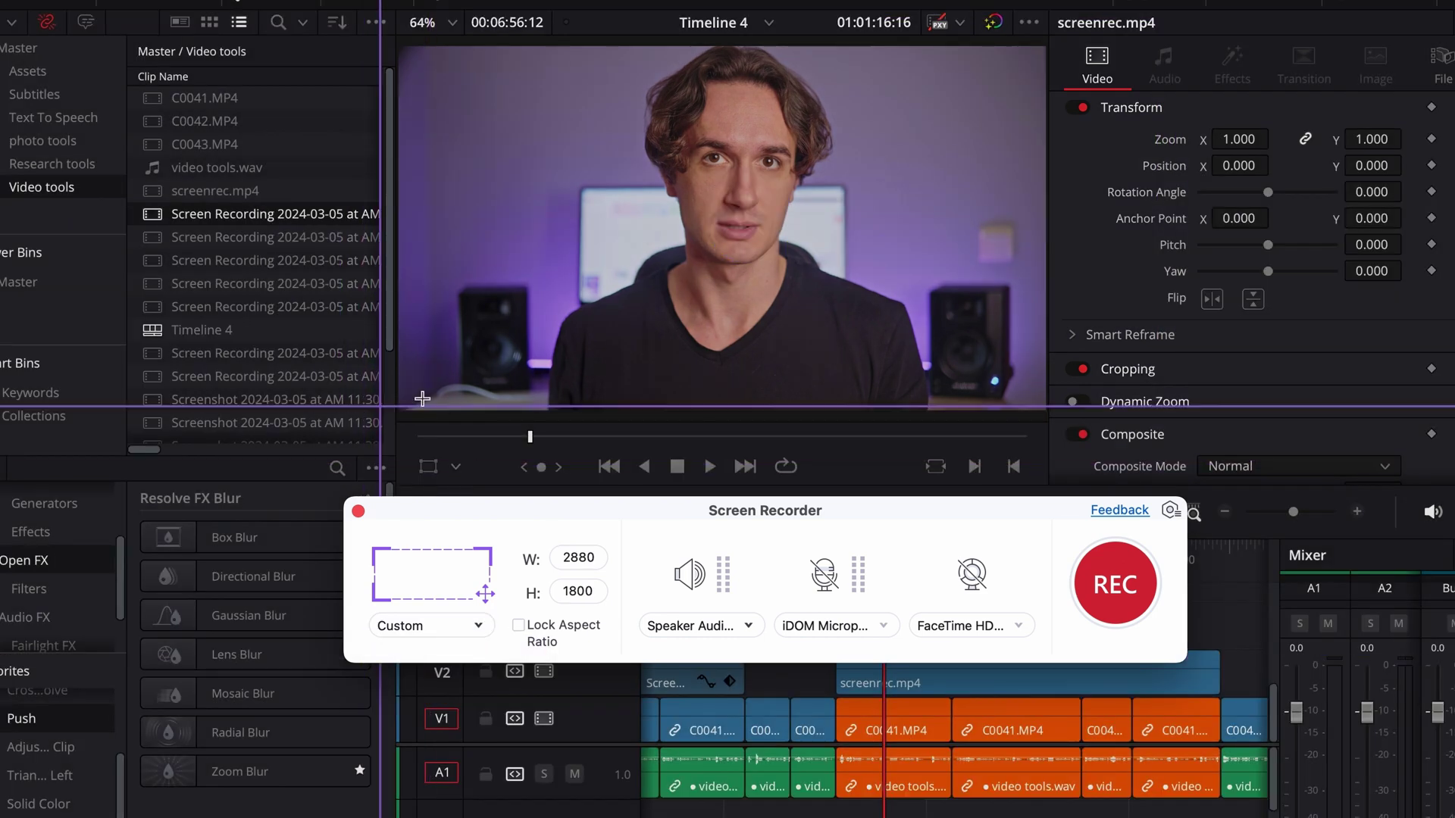
pyautogui.moveTo(121, 18); pyautogui.dragTo(1053, 461)
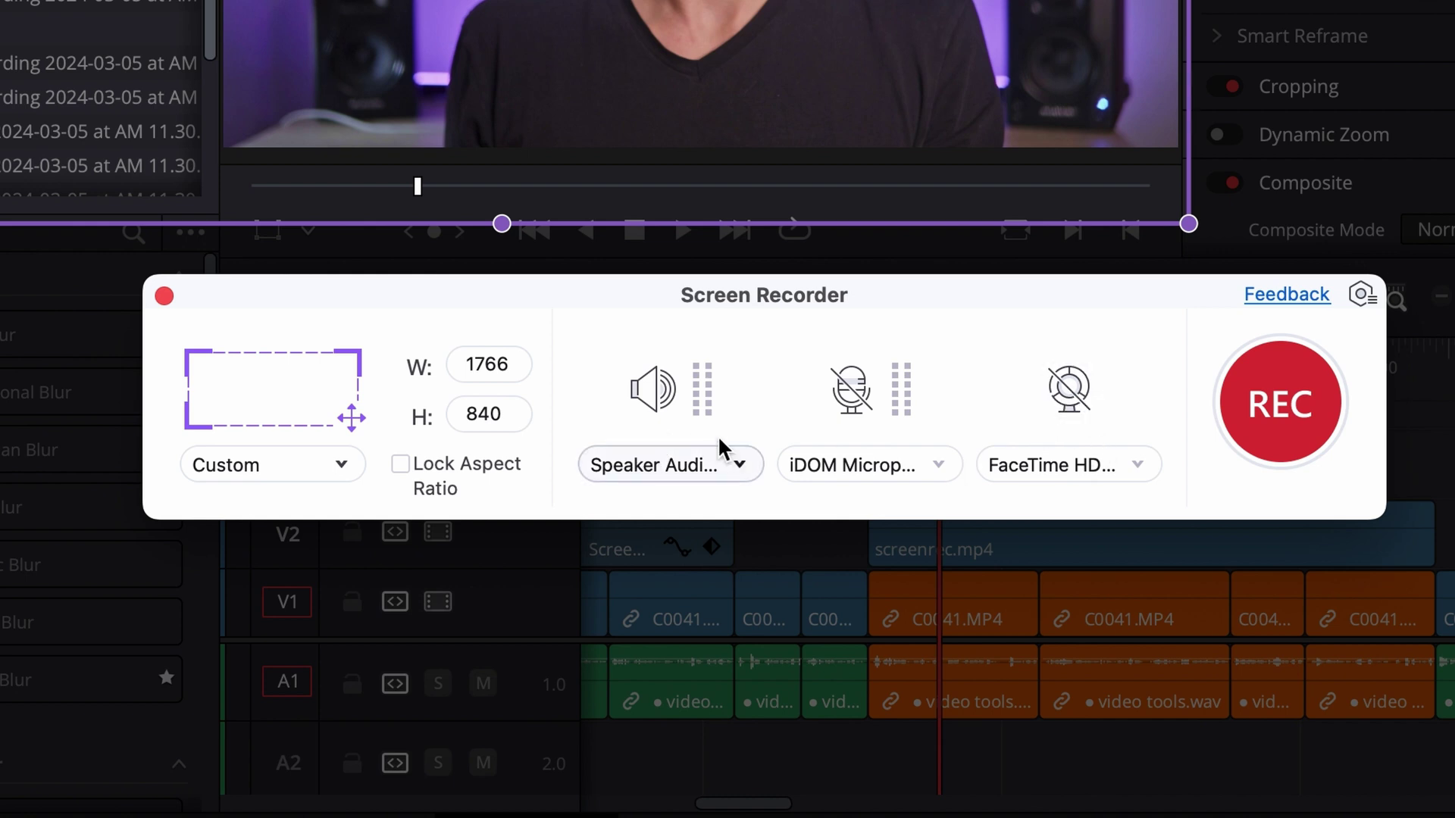
# Review the recorder's timer, mouse click and shortcut settings, then cancel without saving.
pyautogui.click(1361, 295)
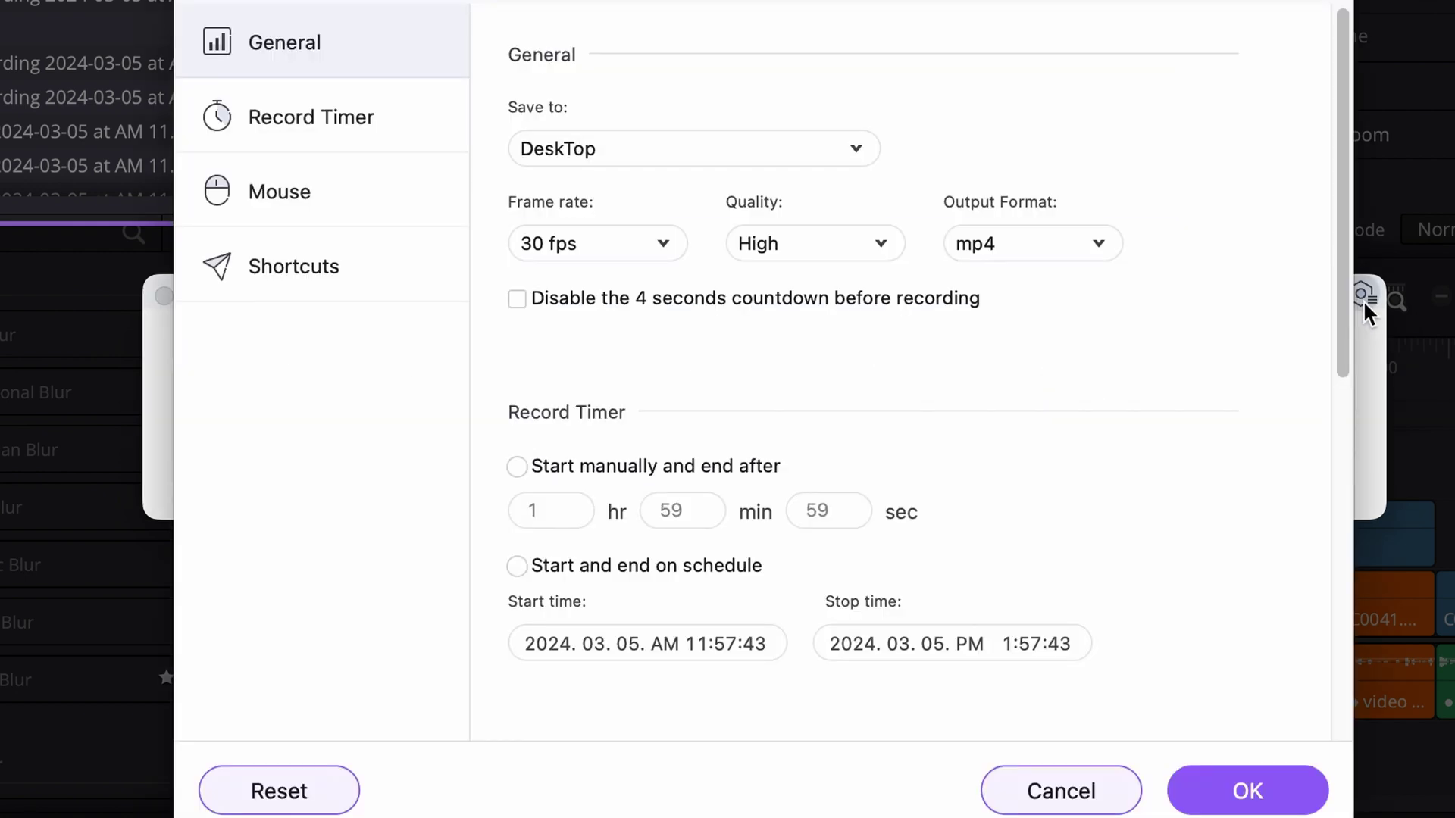
pyautogui.click(346, 119)
pyautogui.click(302, 190)
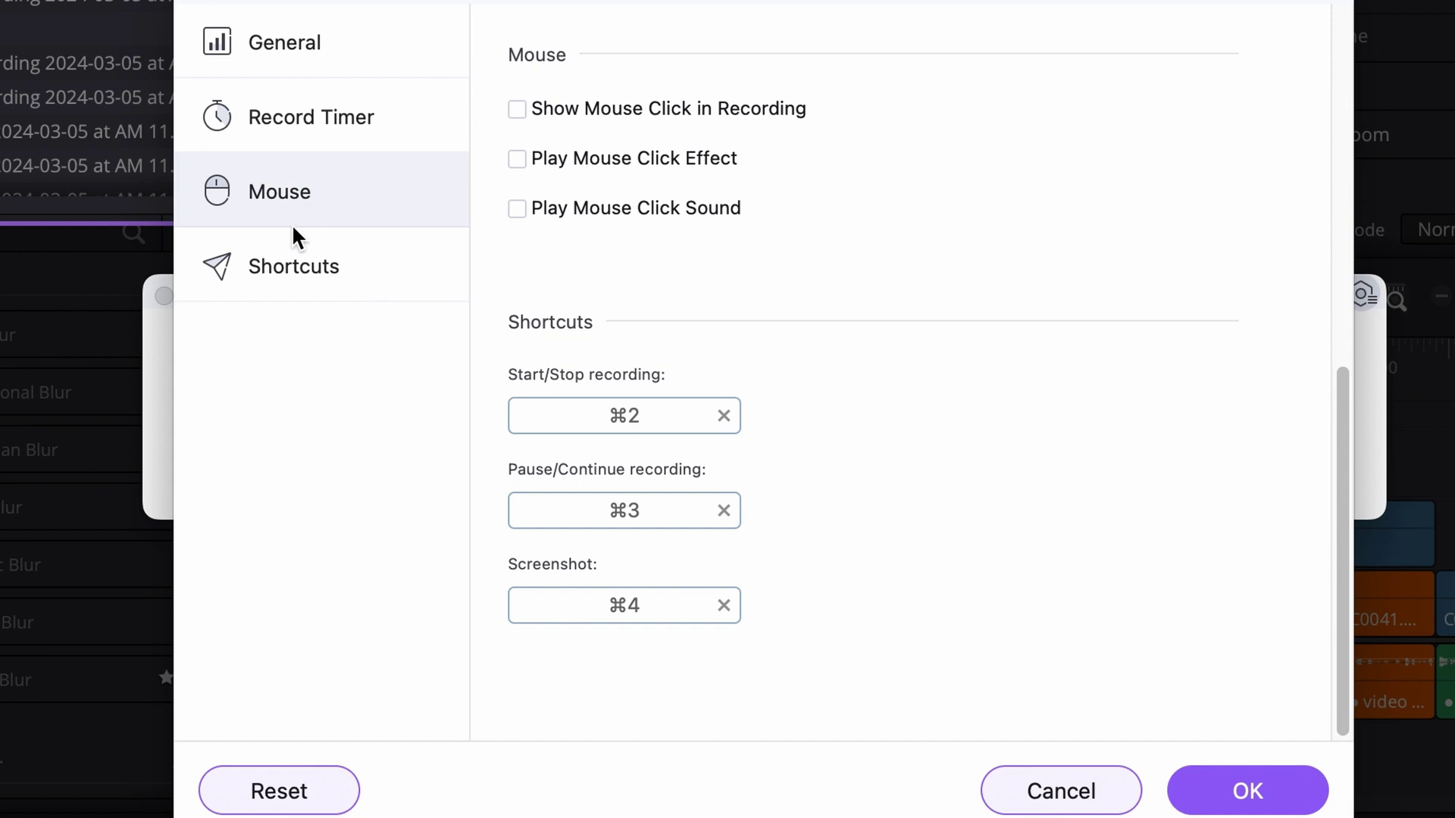
pyautogui.click(291, 257)
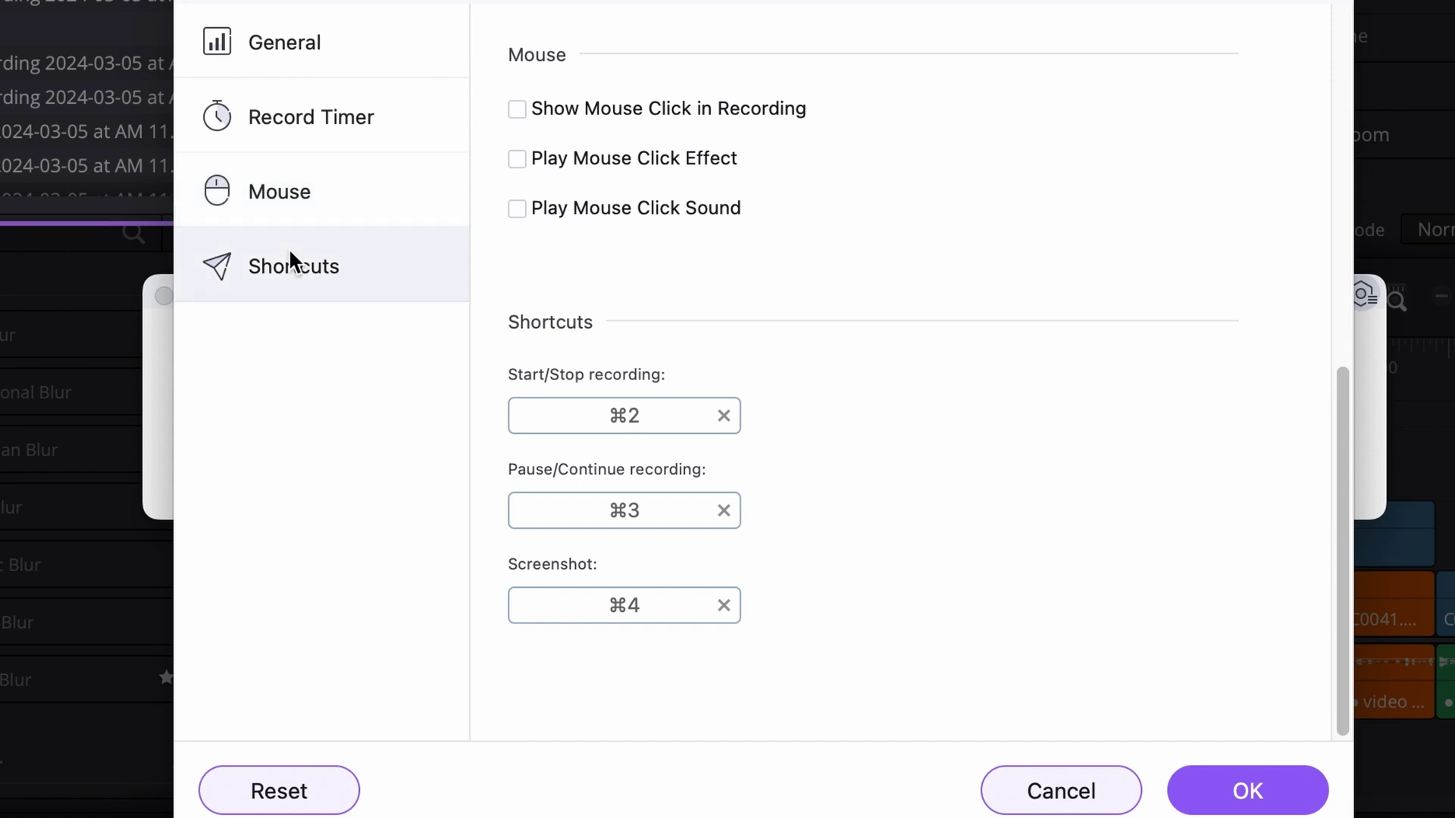
pyautogui.click(1099, 793)
# Record the screen, draw a red circle around the presenter's face, then stop.
pyautogui.click(1288, 423)
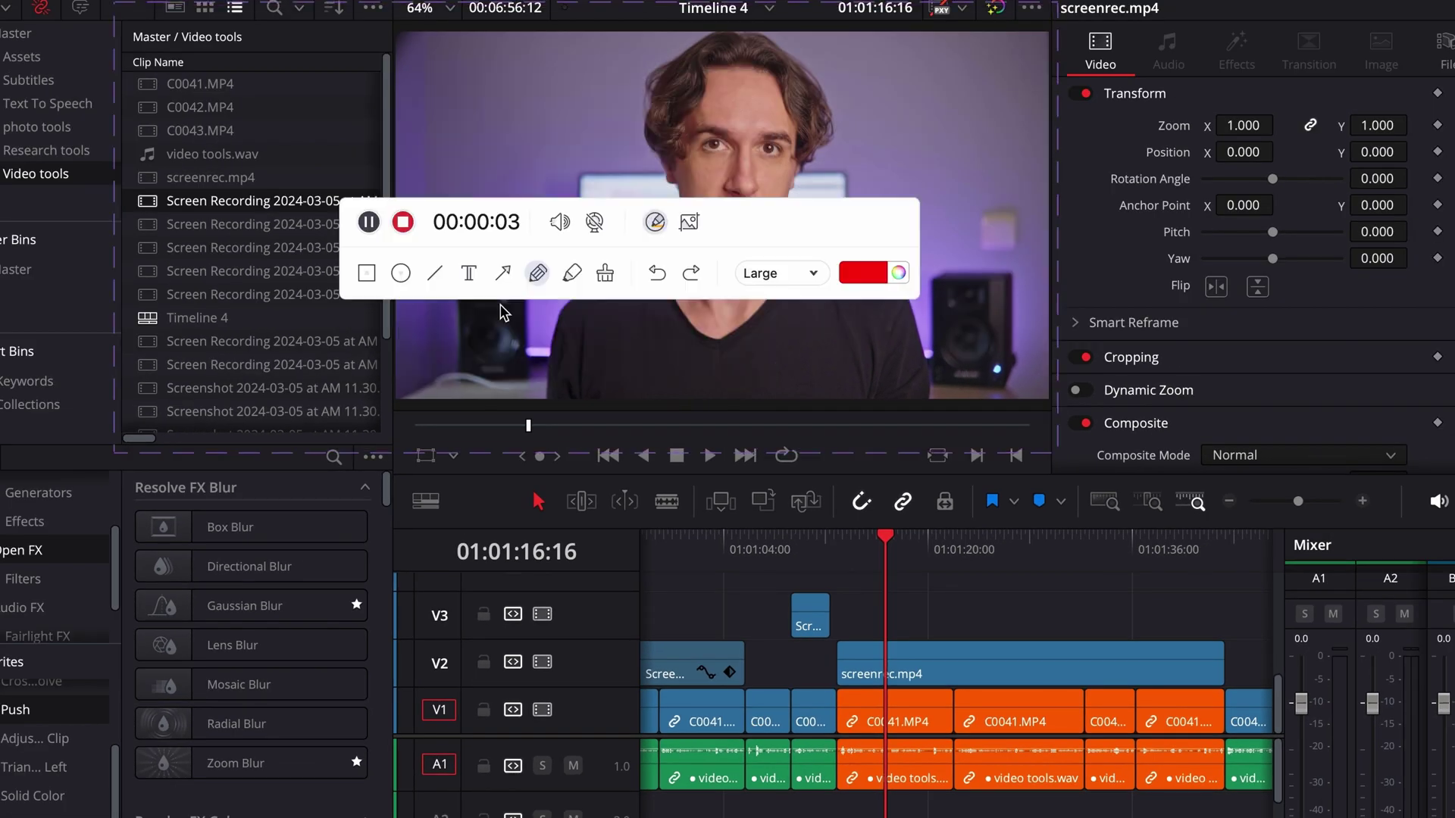
pyautogui.moveTo(346, 0); pyautogui.dragTo(471, 90)
pyautogui.moveTo(566, 361); pyautogui.dragTo(552, 374)
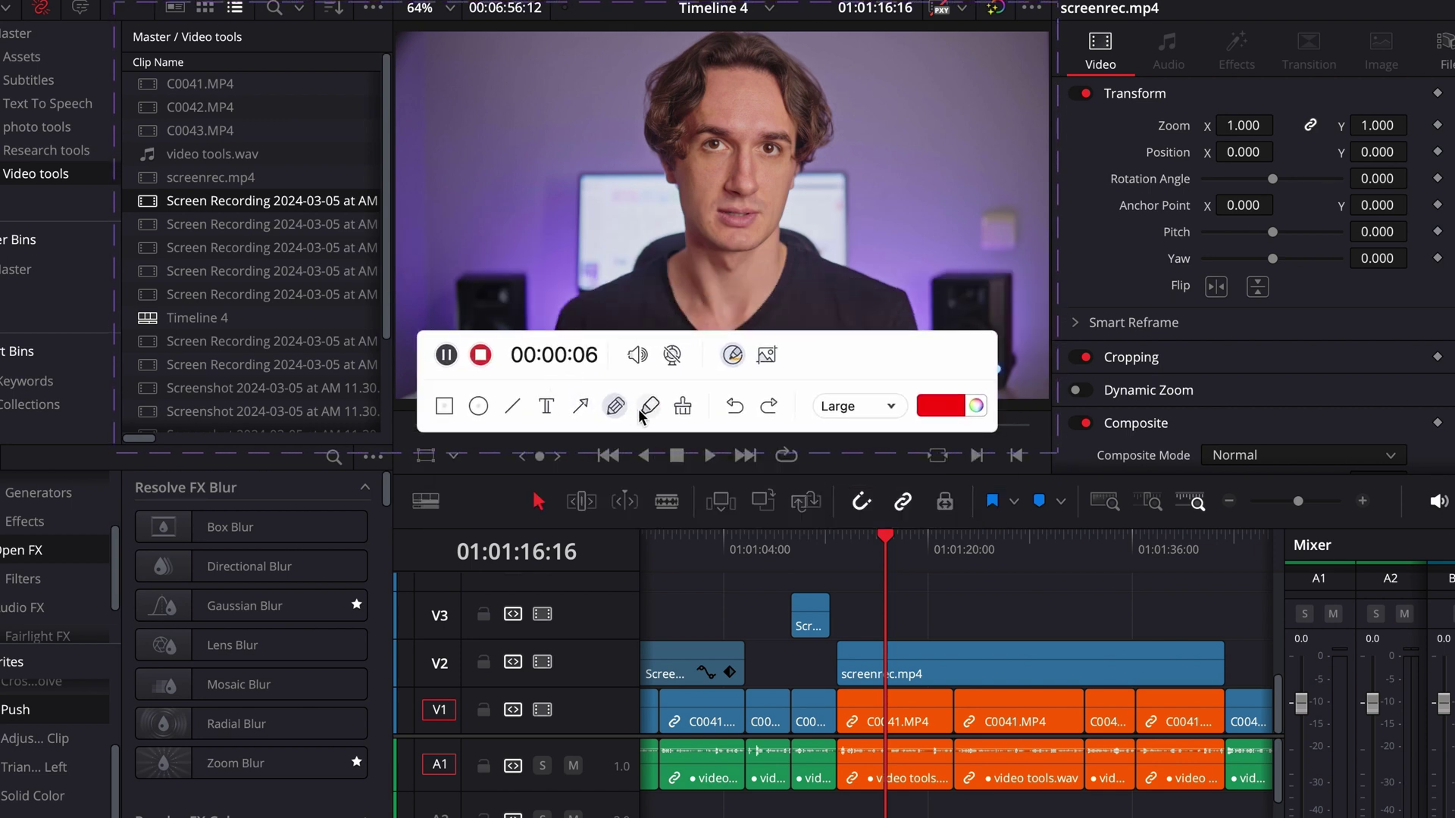
pyautogui.moveTo(1022, 174); pyautogui.dragTo(580, 67)
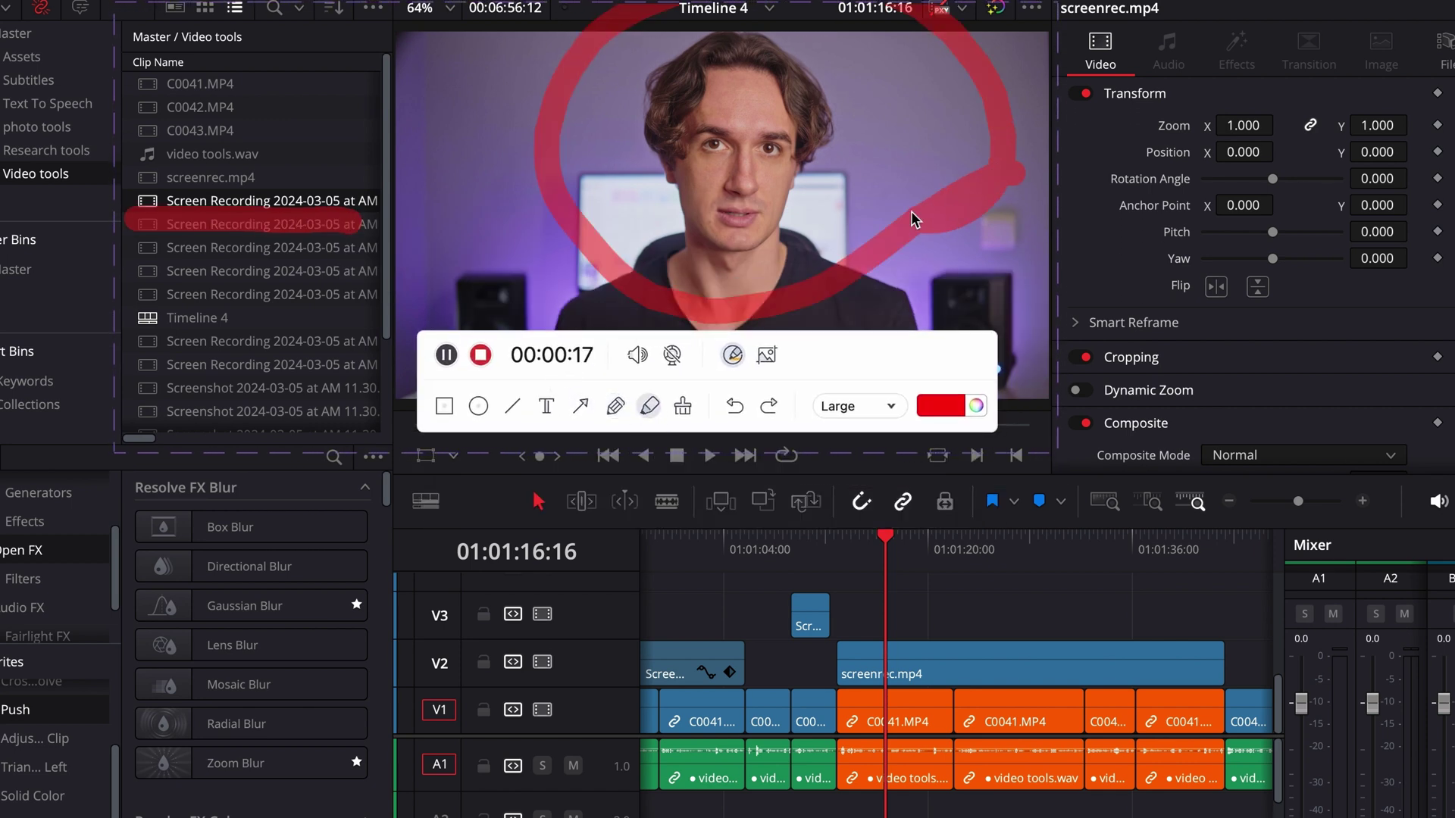
pyautogui.click(482, 355)
# View the recording's send-to options (Converter, Compressor, Video Editor) and close the menu.
pyautogui.click(1362, 167)
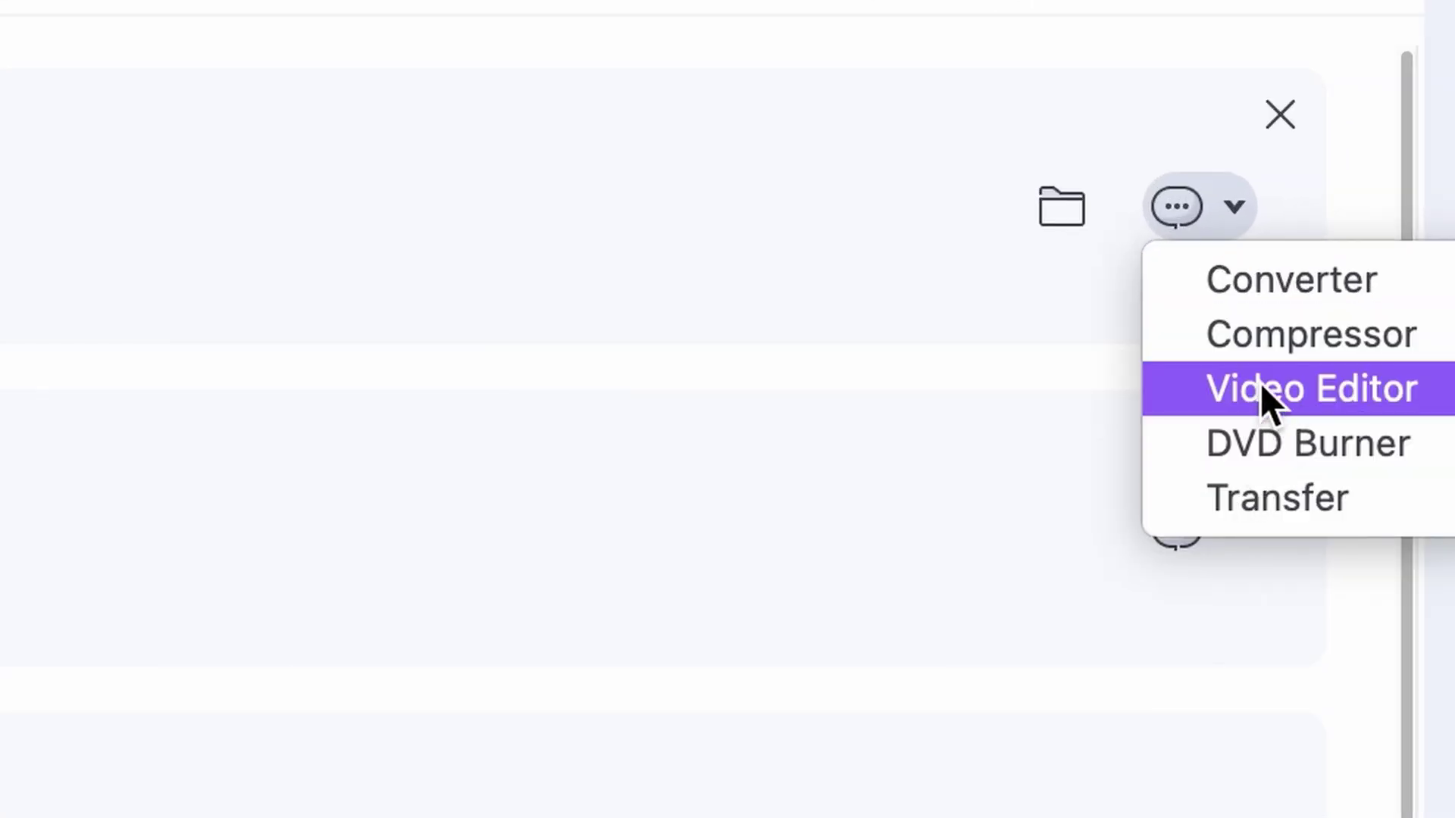
pyautogui.click(1123, 104)
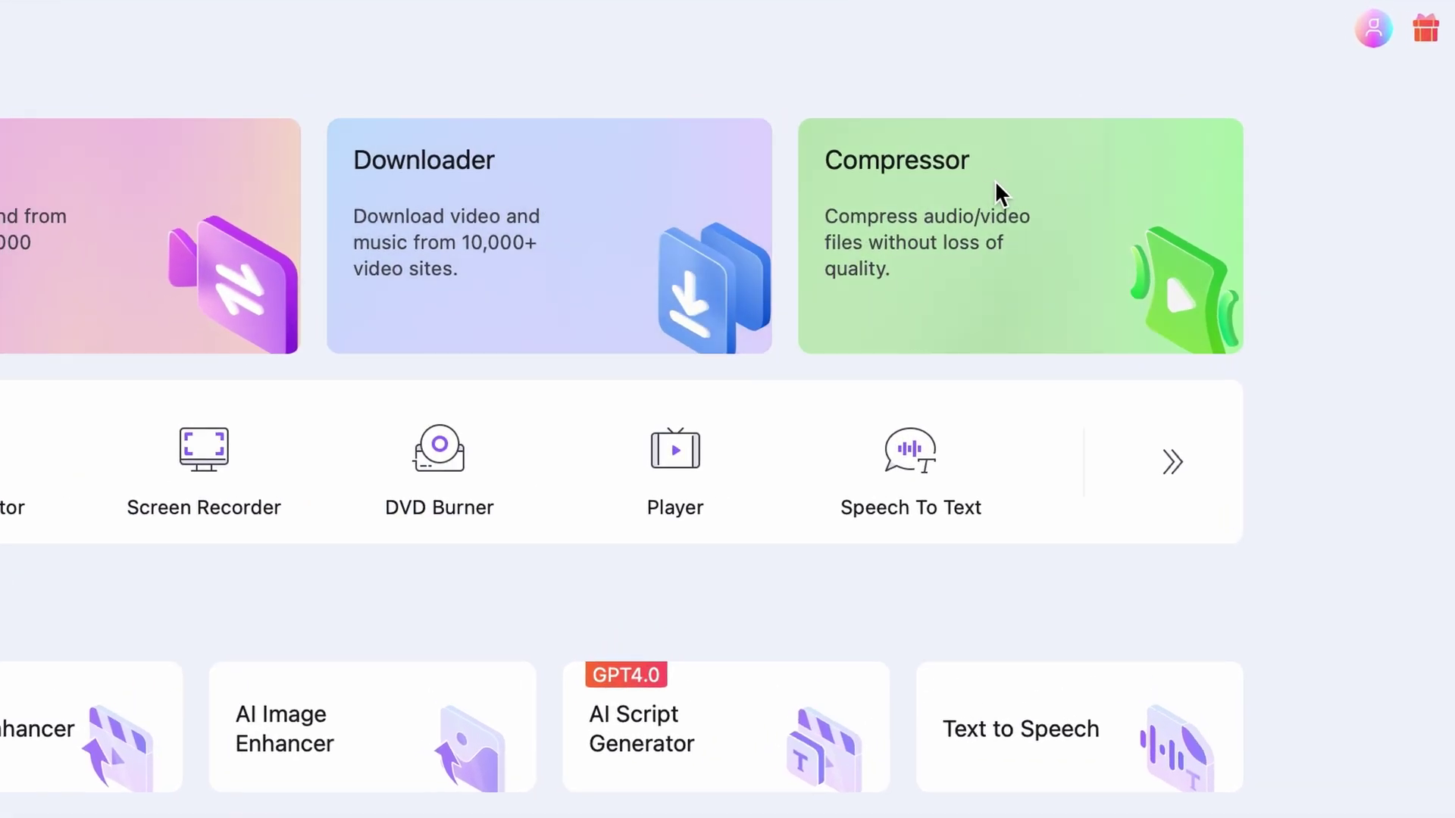
# In the Compressor settings, set the compression level to about 57%.
pyautogui.click(1007, 229)
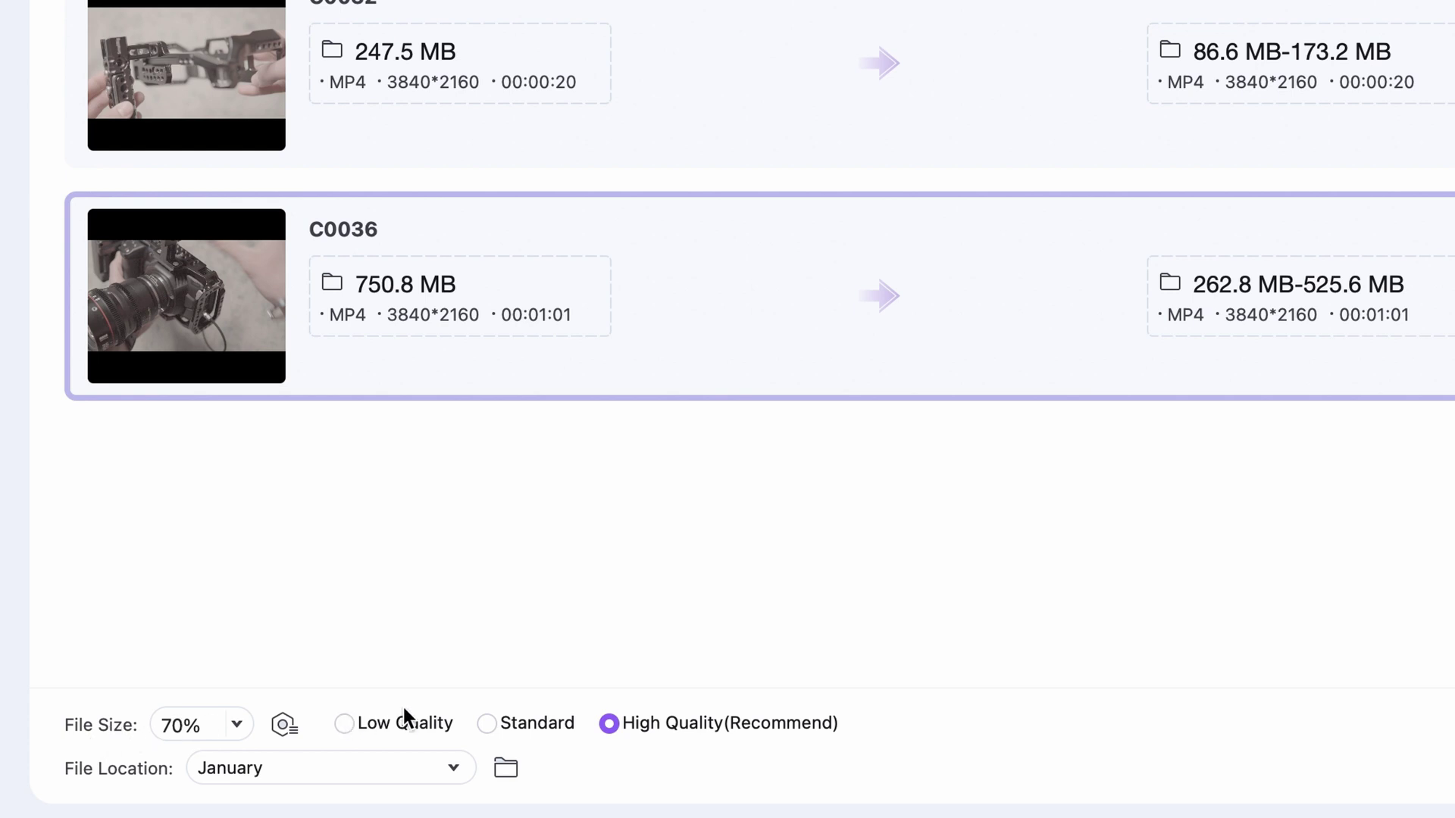
pyautogui.click(284, 724)
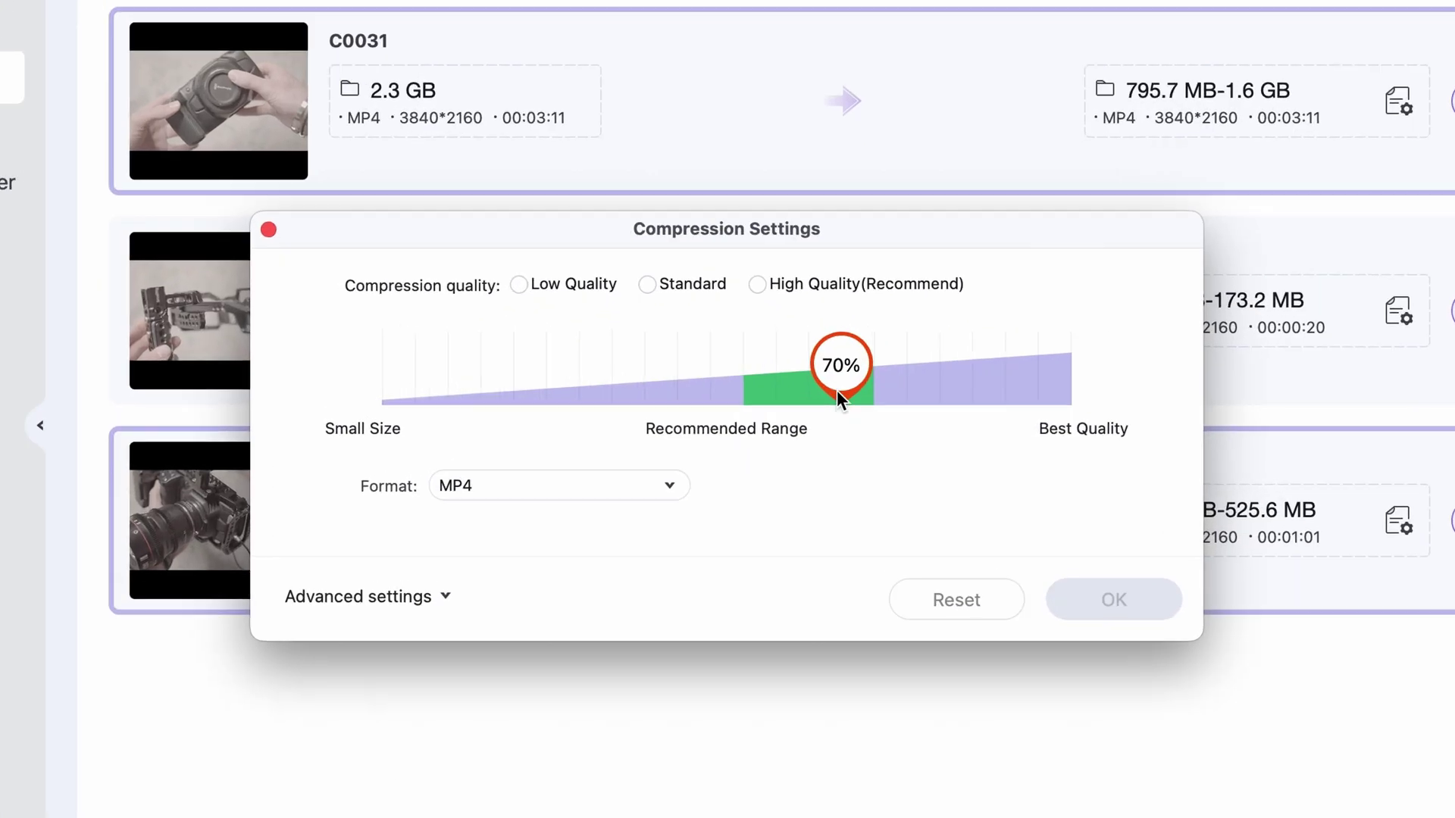
pyautogui.click(825, 377)
pyautogui.moveTo(924, 350); pyautogui.dragTo(752, 416)
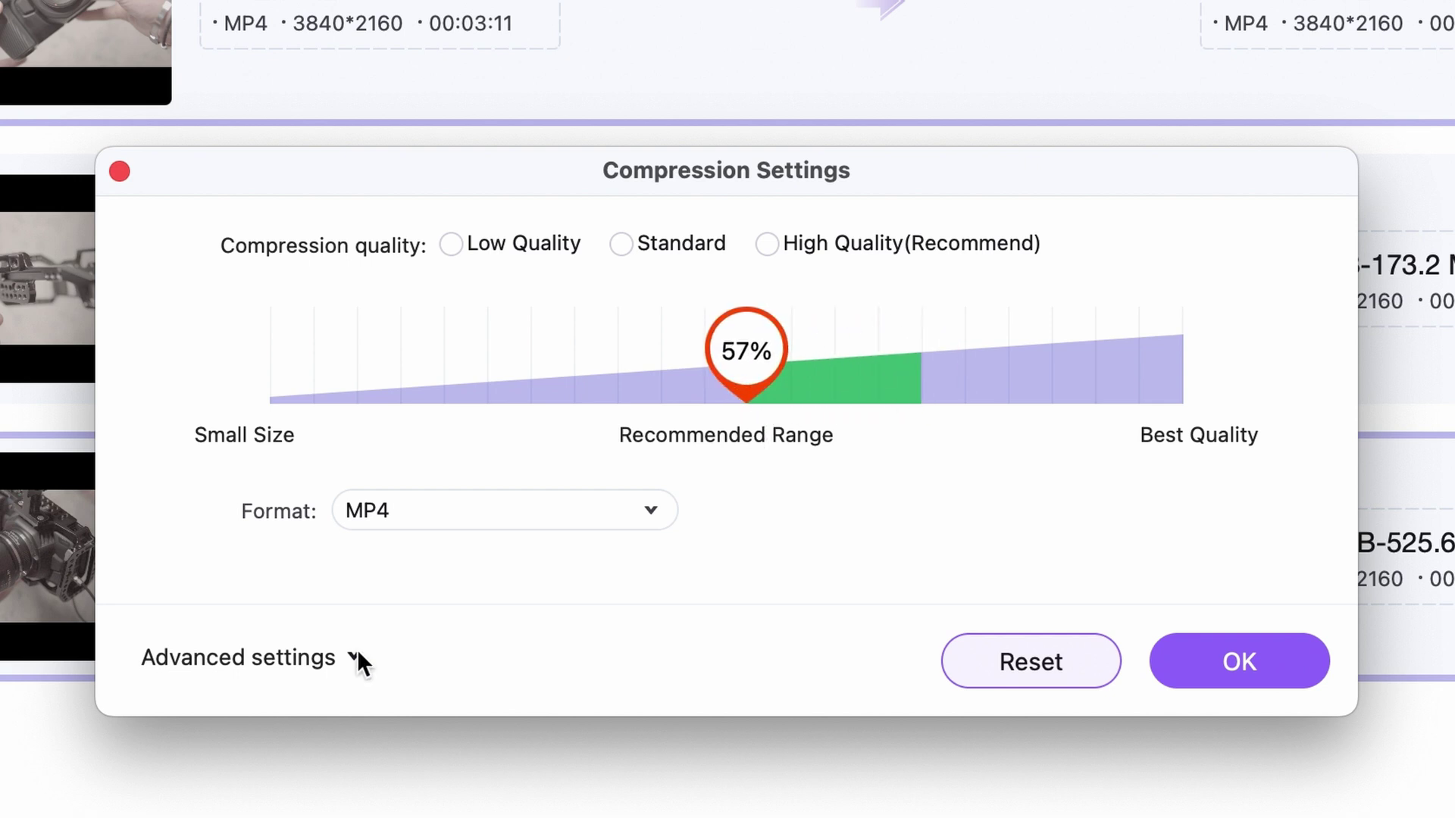
# Under Advanced settings, set File Location to Same As Source Folder.
pyautogui.click(353, 656)
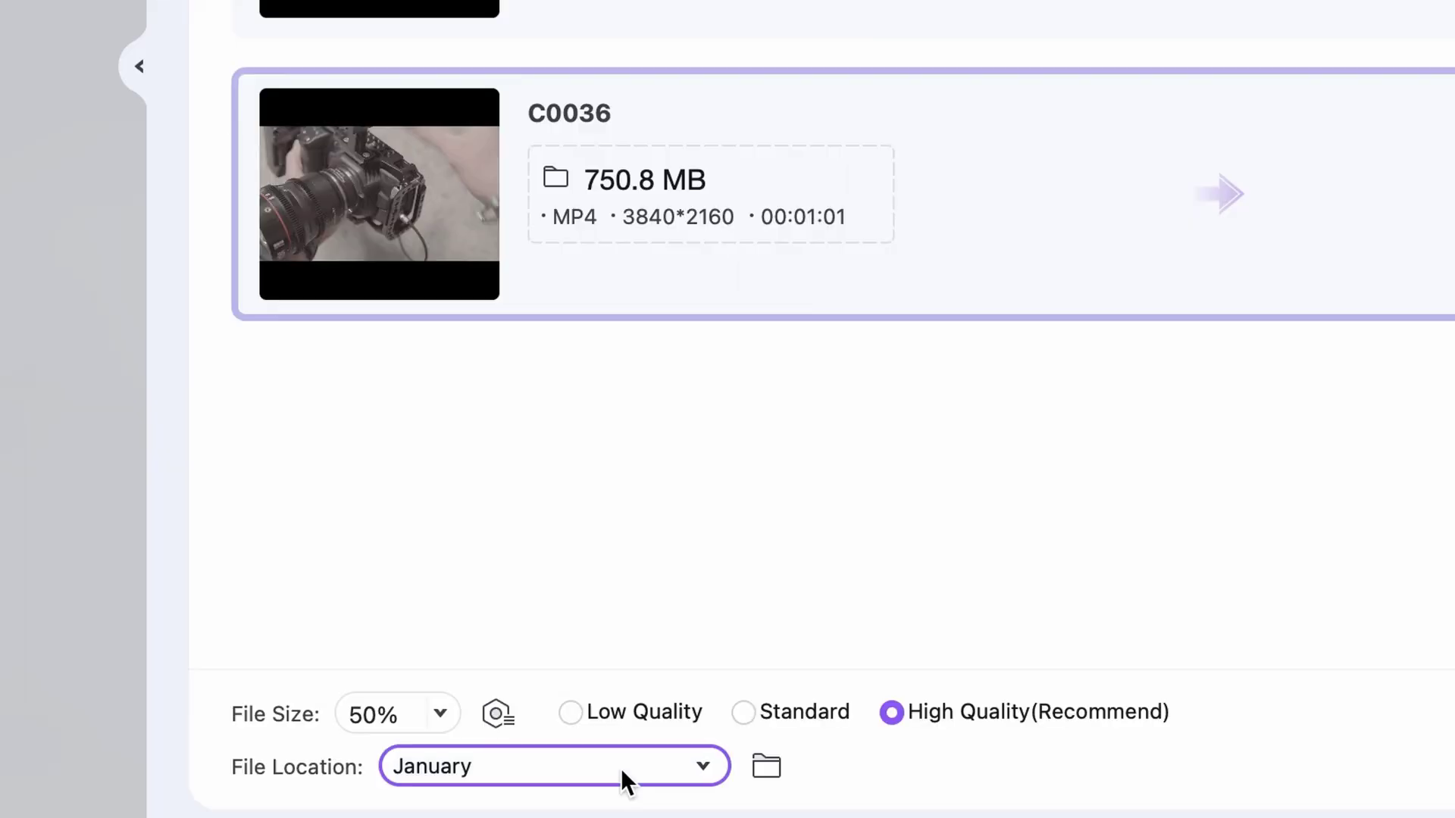
pyautogui.click(620, 768)
pyautogui.click(621, 707)
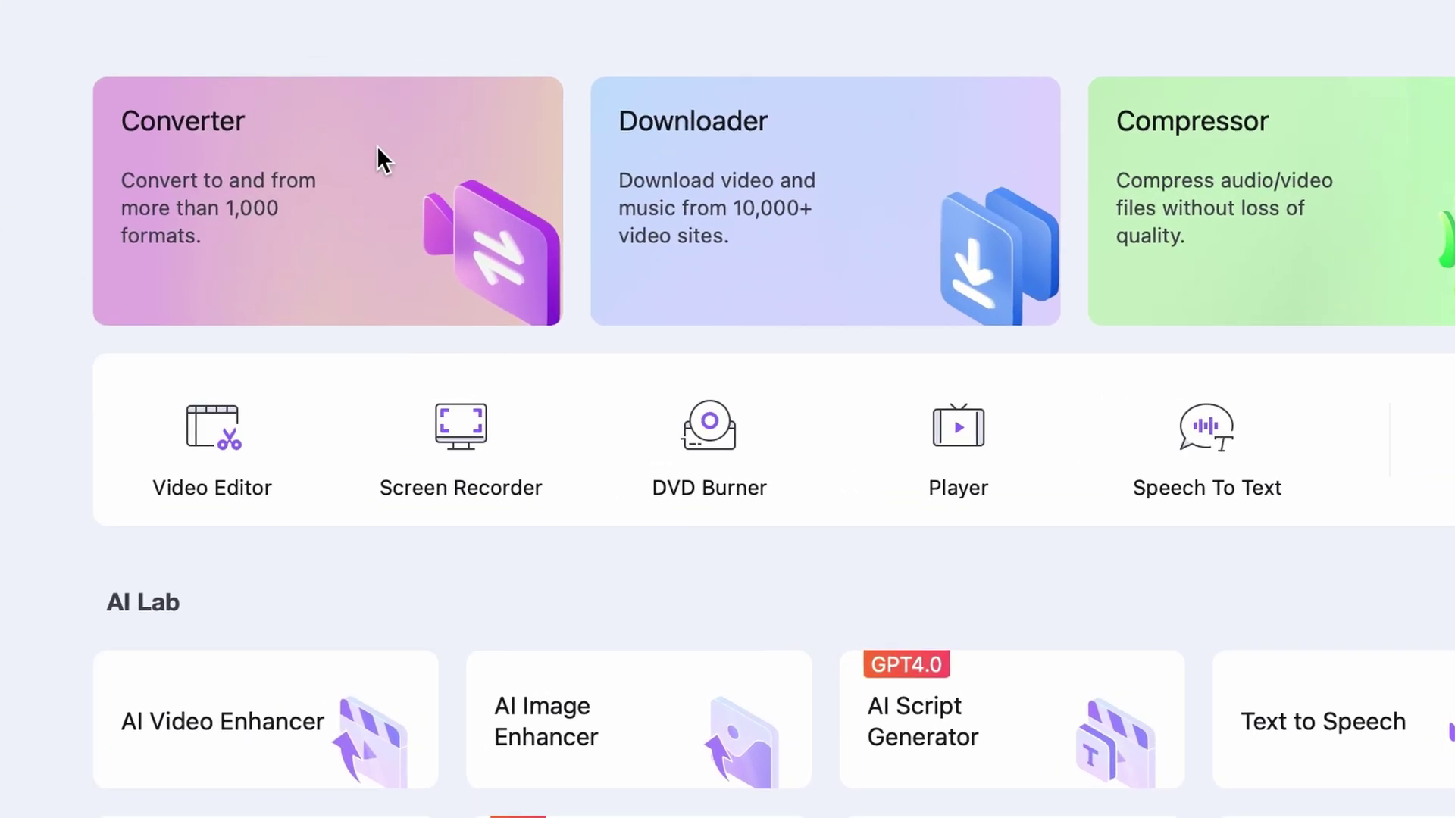
# In the Converter, change Output Format from MP3 to Same as source (MP4).
pyautogui.click(215, 182)
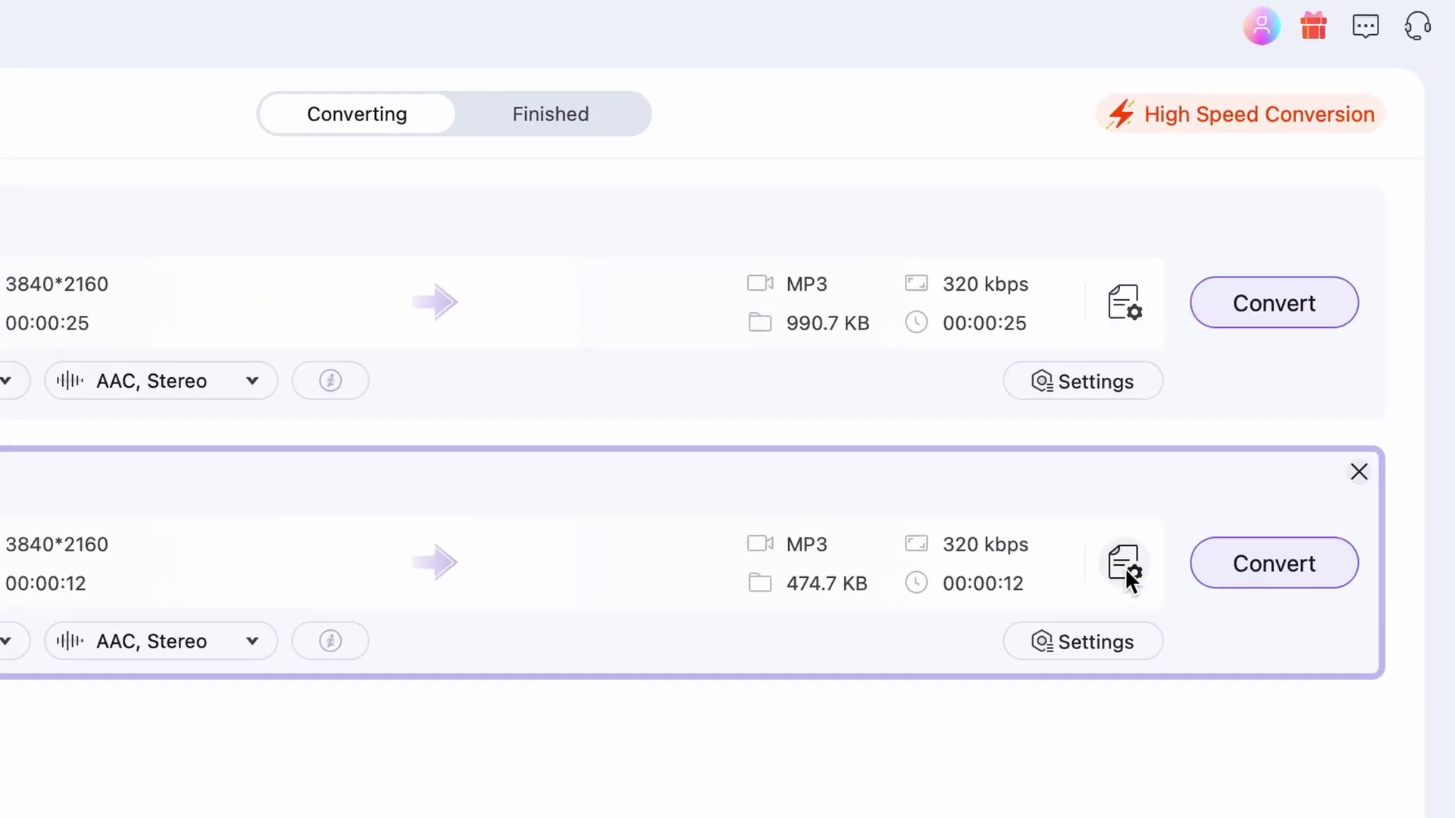
pyautogui.click(485, 750)
pyautogui.click(512, 135)
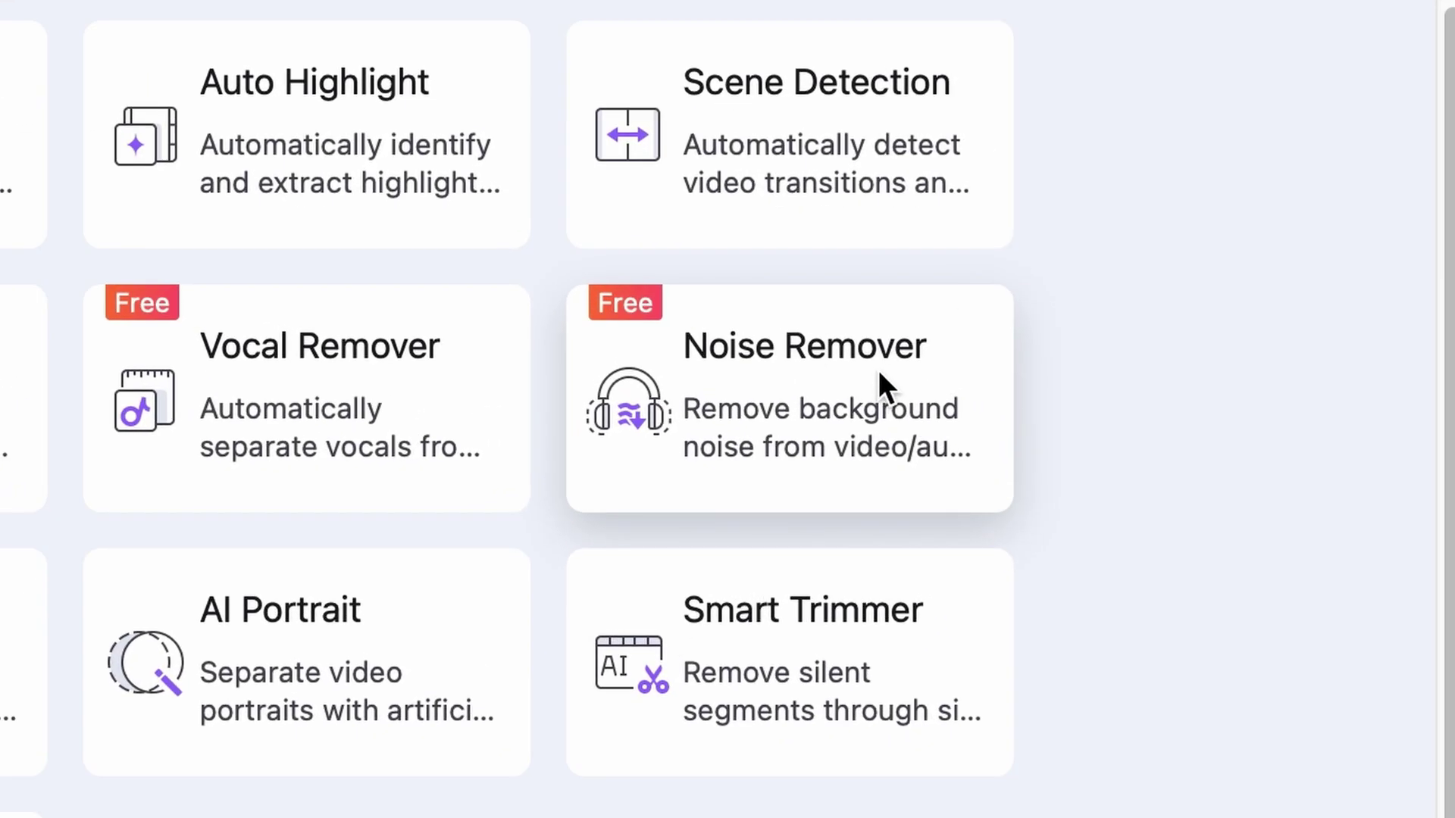
# Run Noise Remover on the client voice-over and export the cleaned MP3.
pyautogui.click(879, 369)
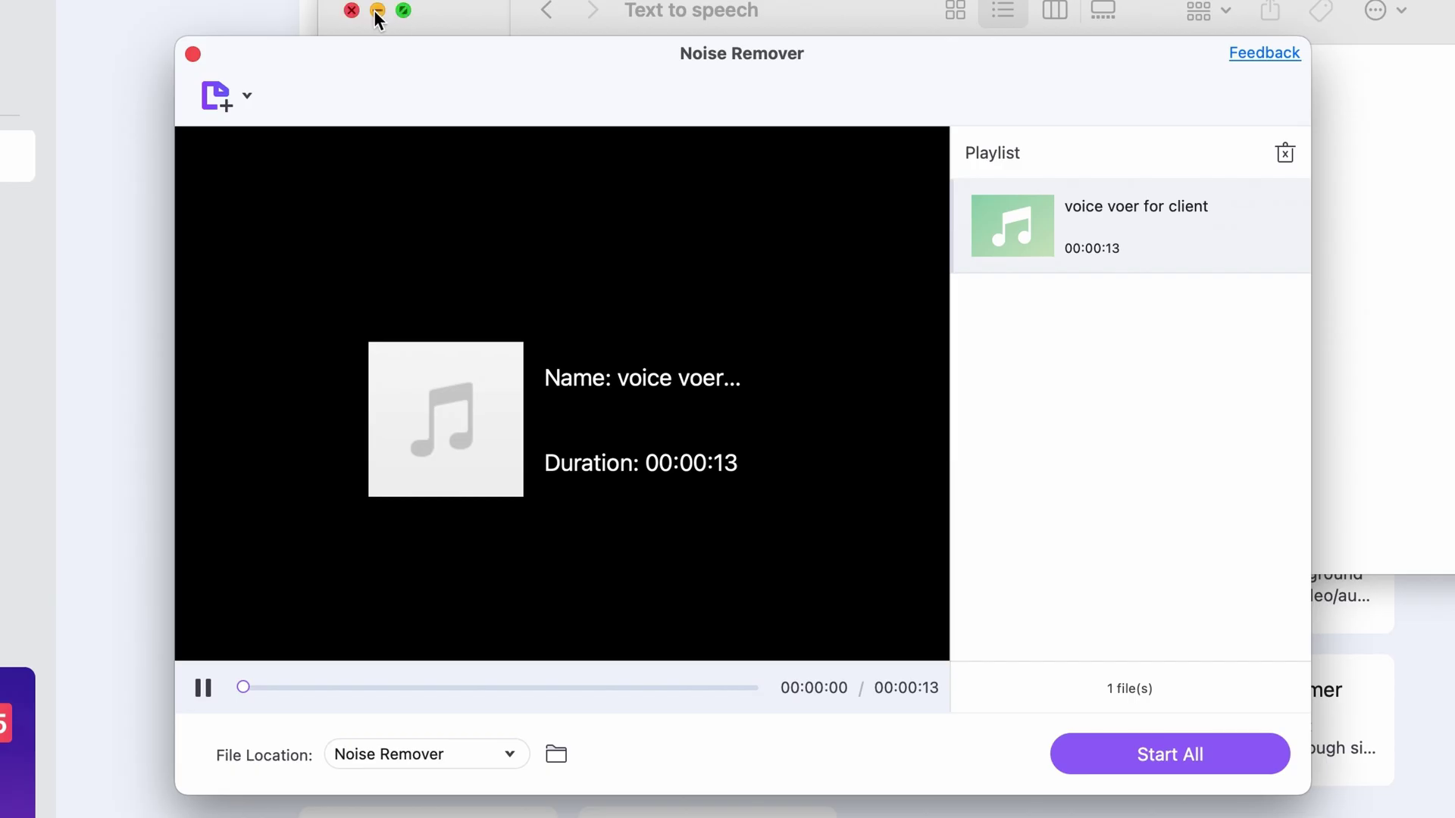
pyautogui.click(377, 11)
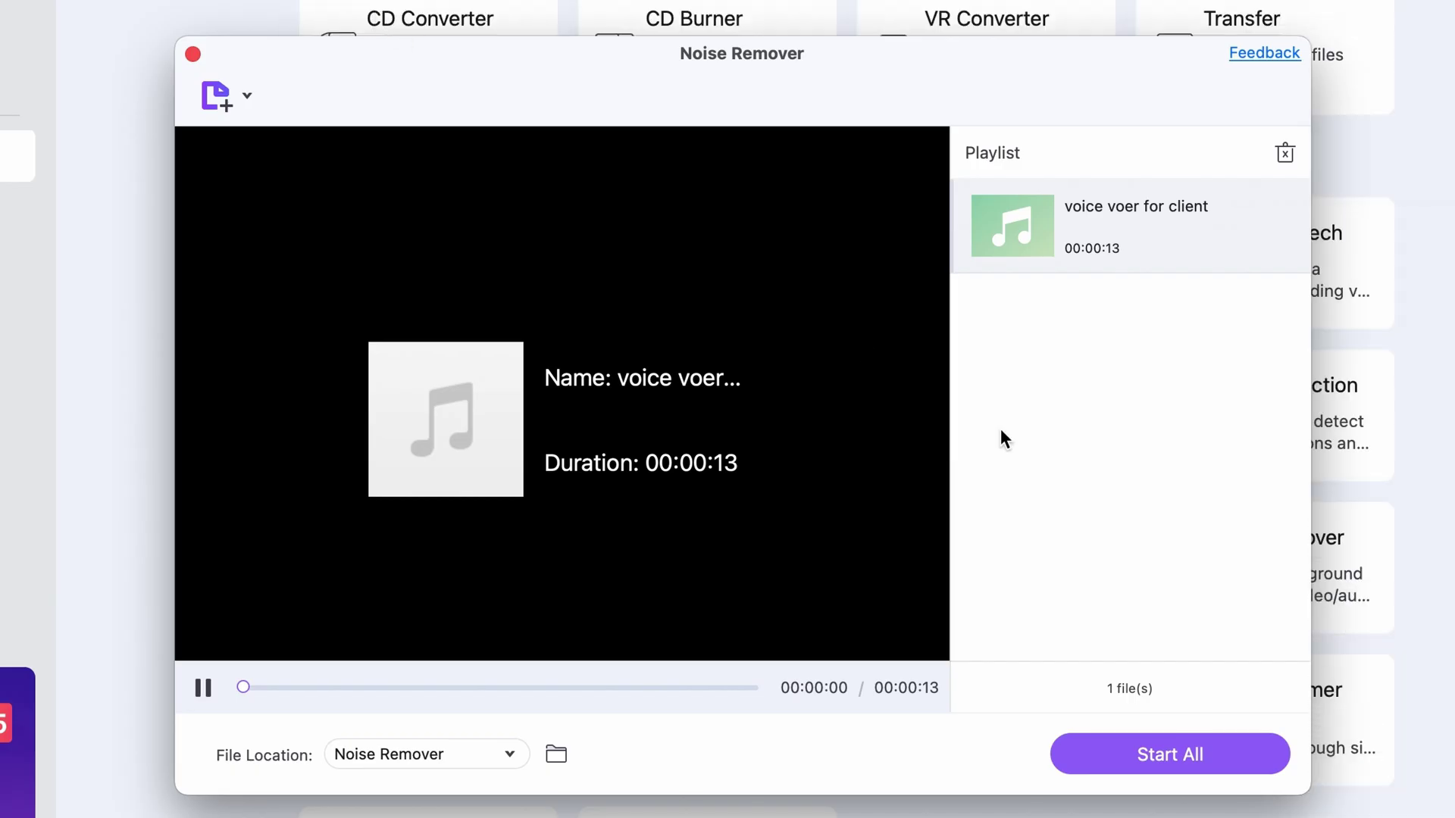
pyautogui.click(203, 688)
pyautogui.click(1234, 761)
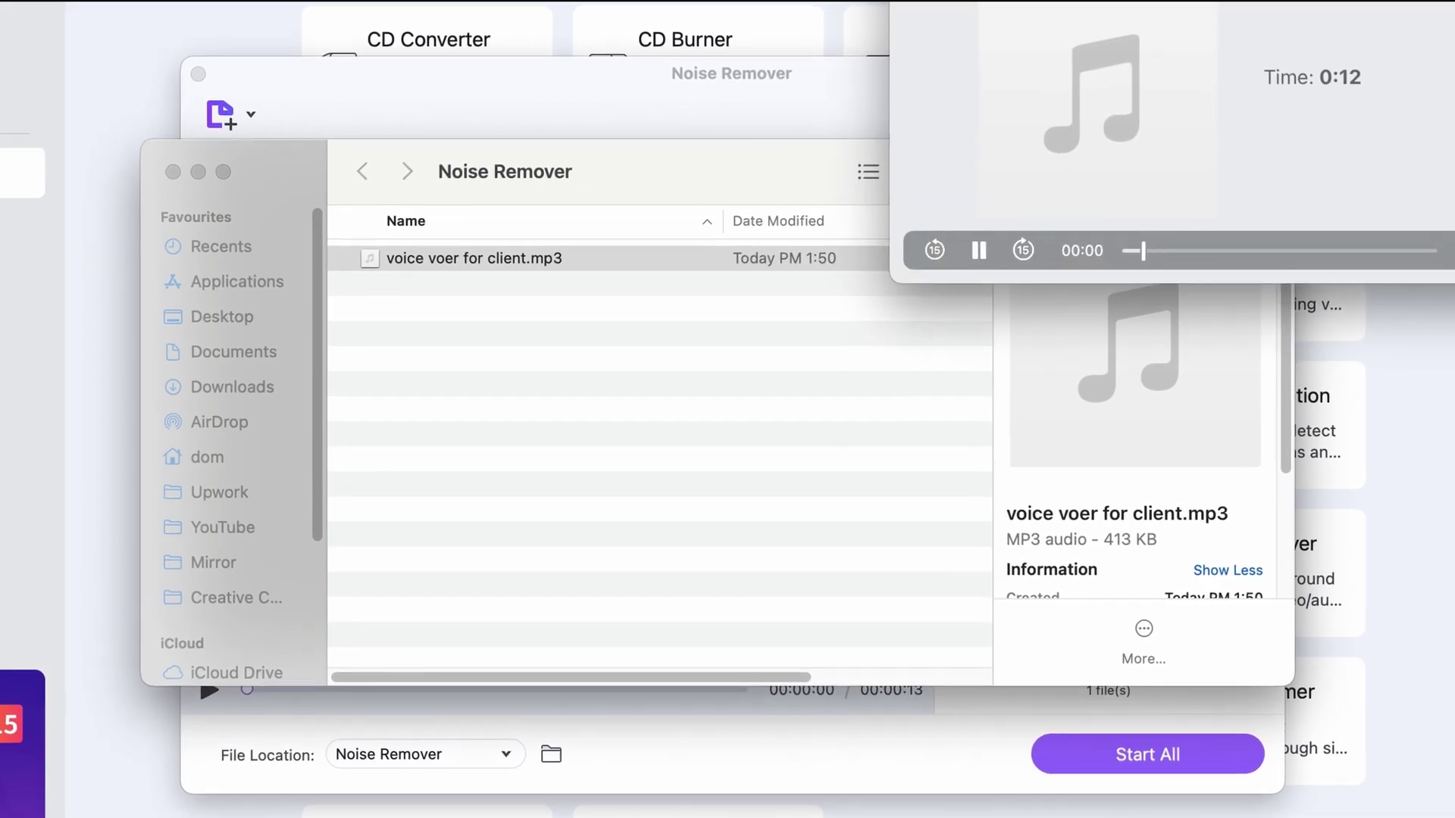
pyautogui.moveTo(1121, 1); pyautogui.dragTo(632, 156)
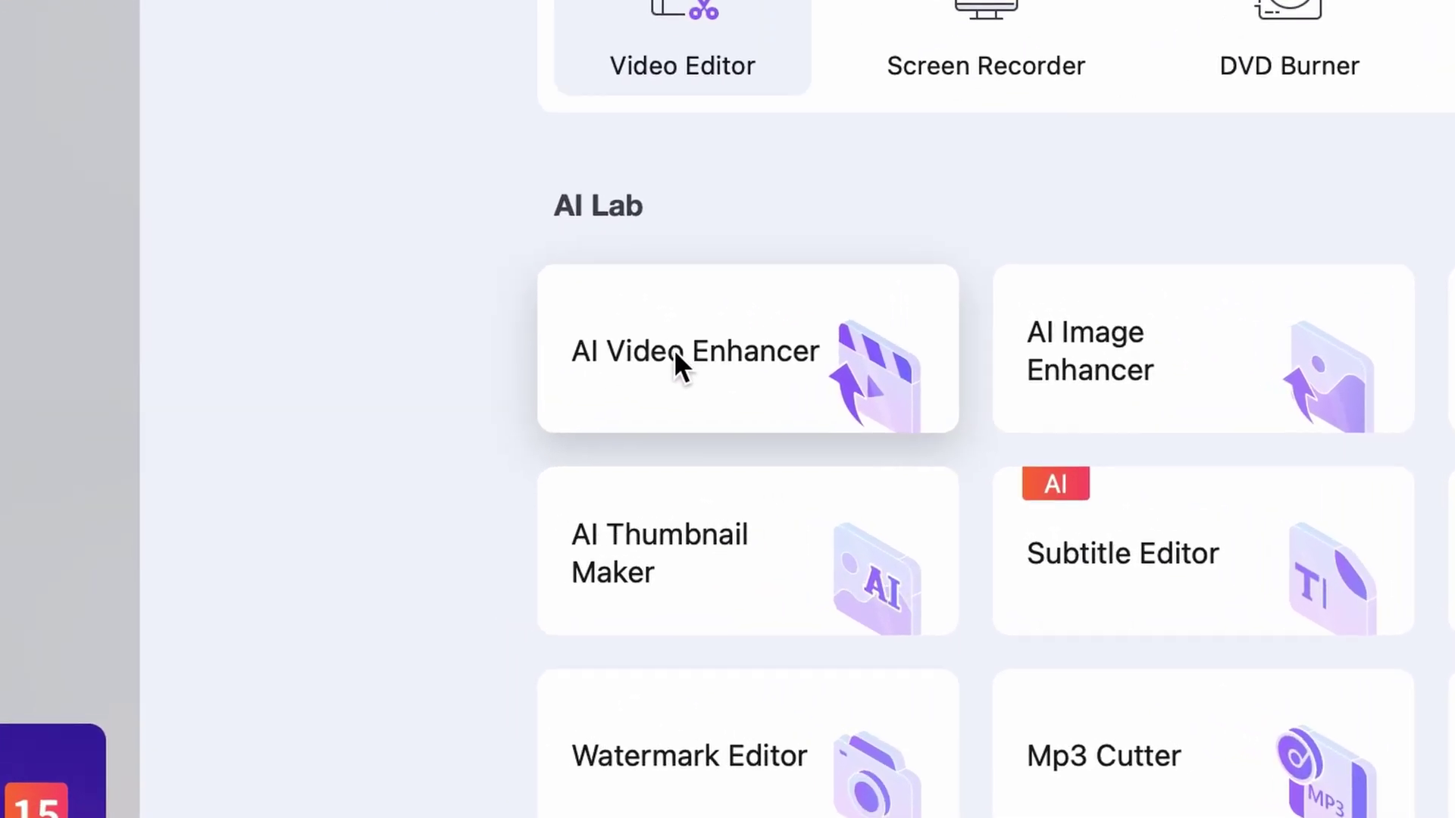
# Open the Video Editor with clips C0031_converted, C0036, IMG_6080 and IMG_6081 loaded.
pyautogui.click(676, 354)
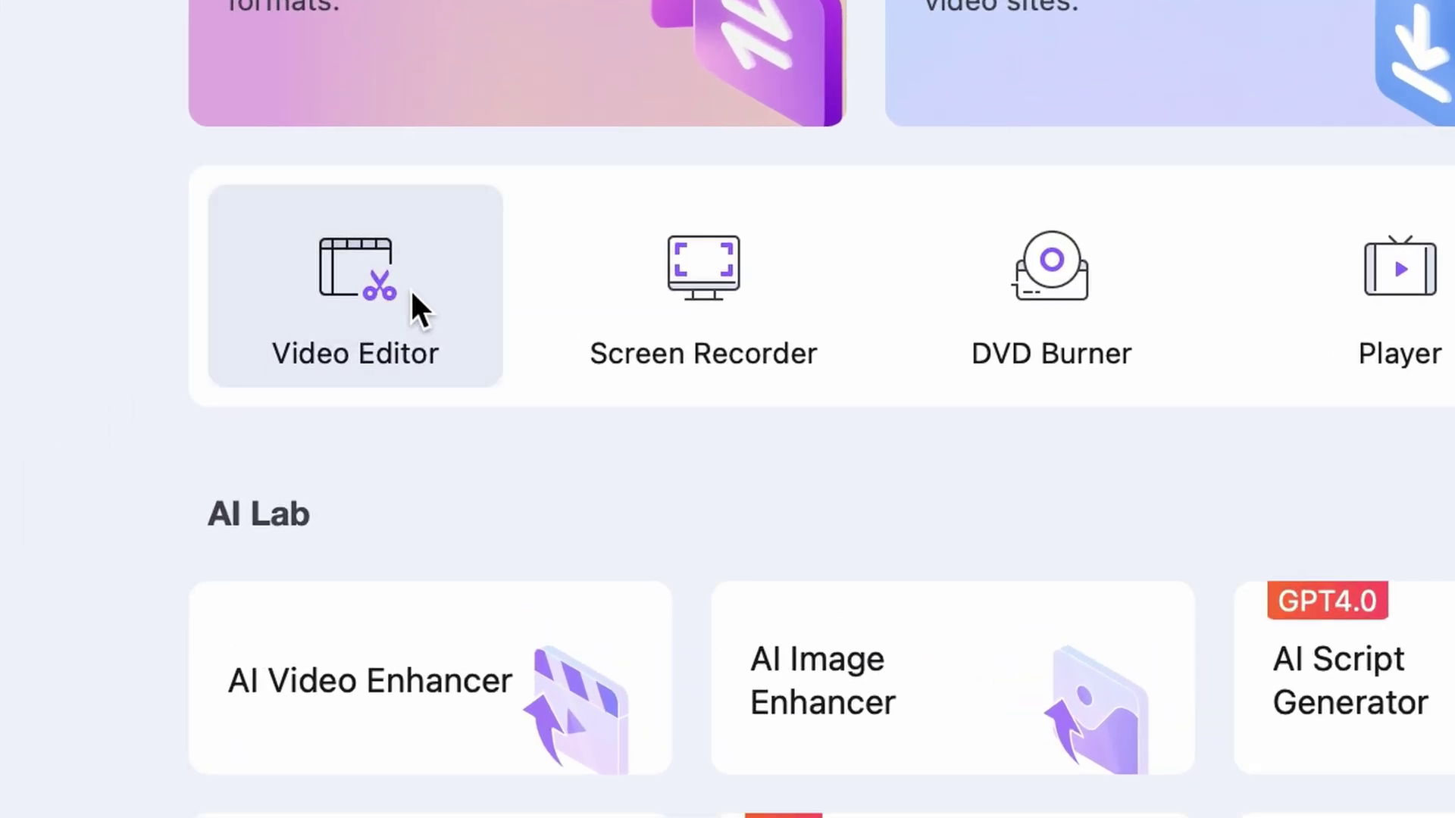
pyautogui.click(413, 296)
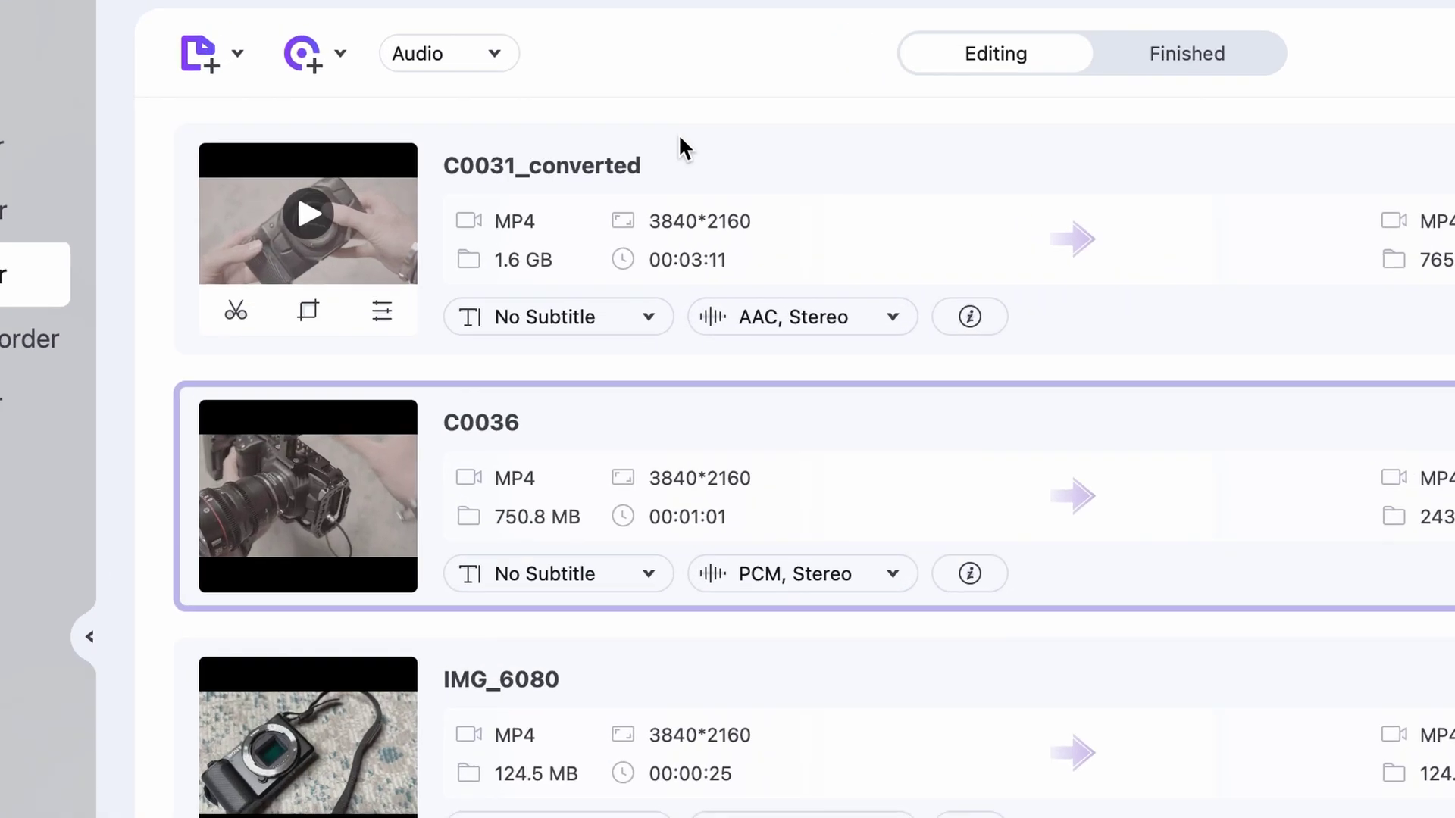
# Trim the first clip between 00:00:28 and 00:00:51.
pyautogui.moveTo(300, 179)
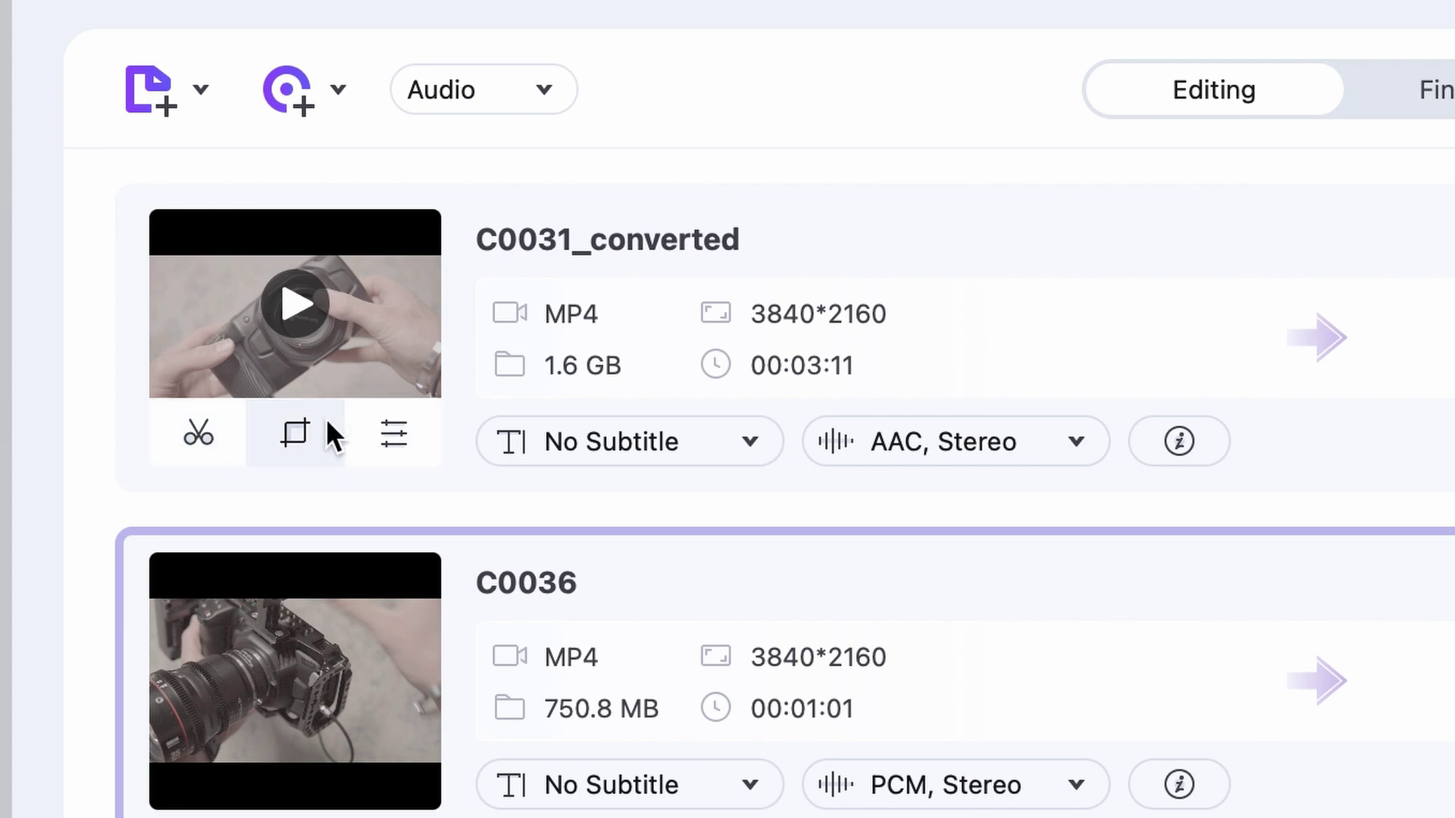
pyautogui.click(199, 433)
pyautogui.click(341, 621)
pyautogui.click(479, 610)
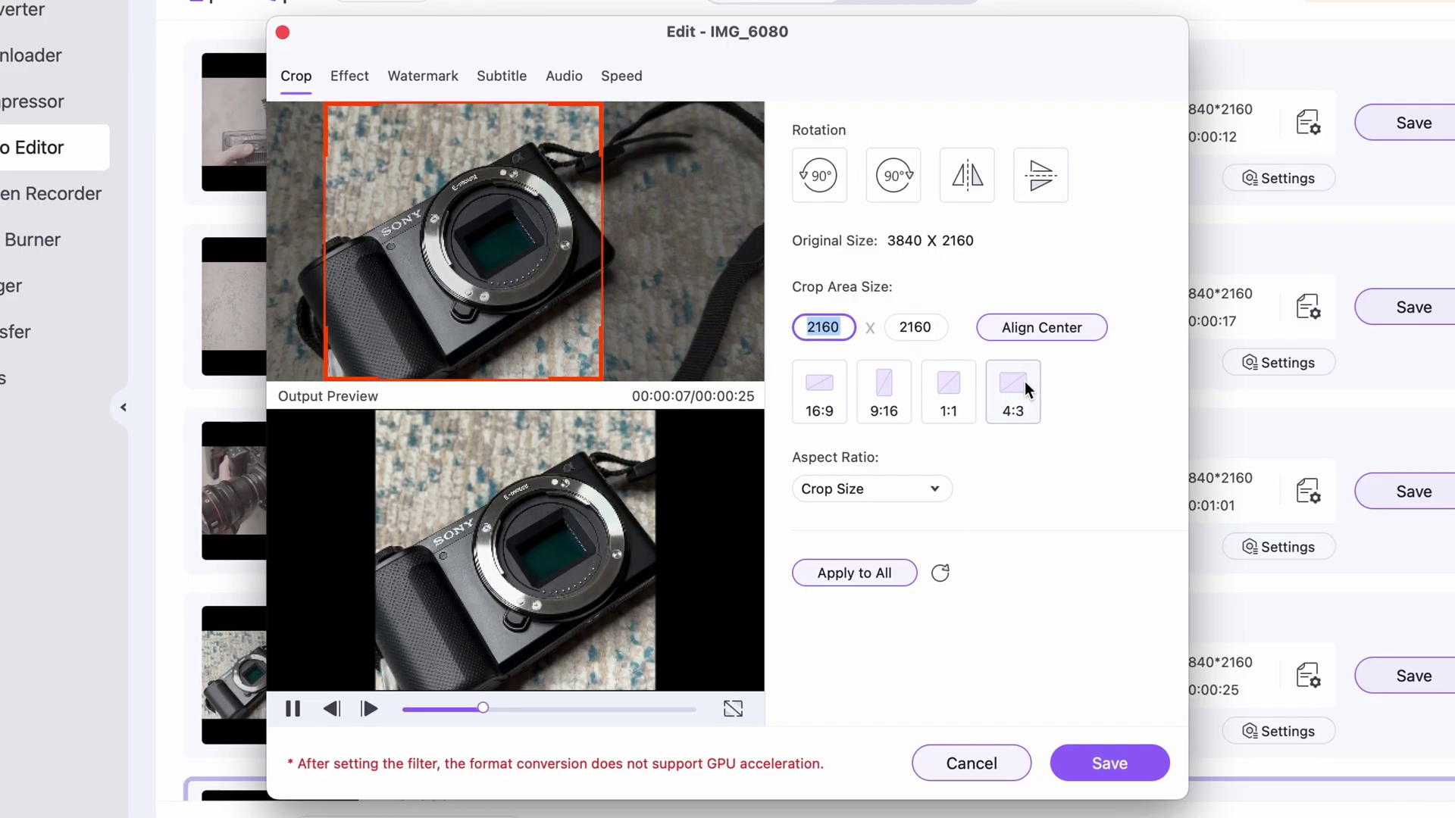
# Crop IMG_6080 to 4:3 and raise contrast, brightness to 5, saturation to 29.
pyautogui.click(1019, 381)
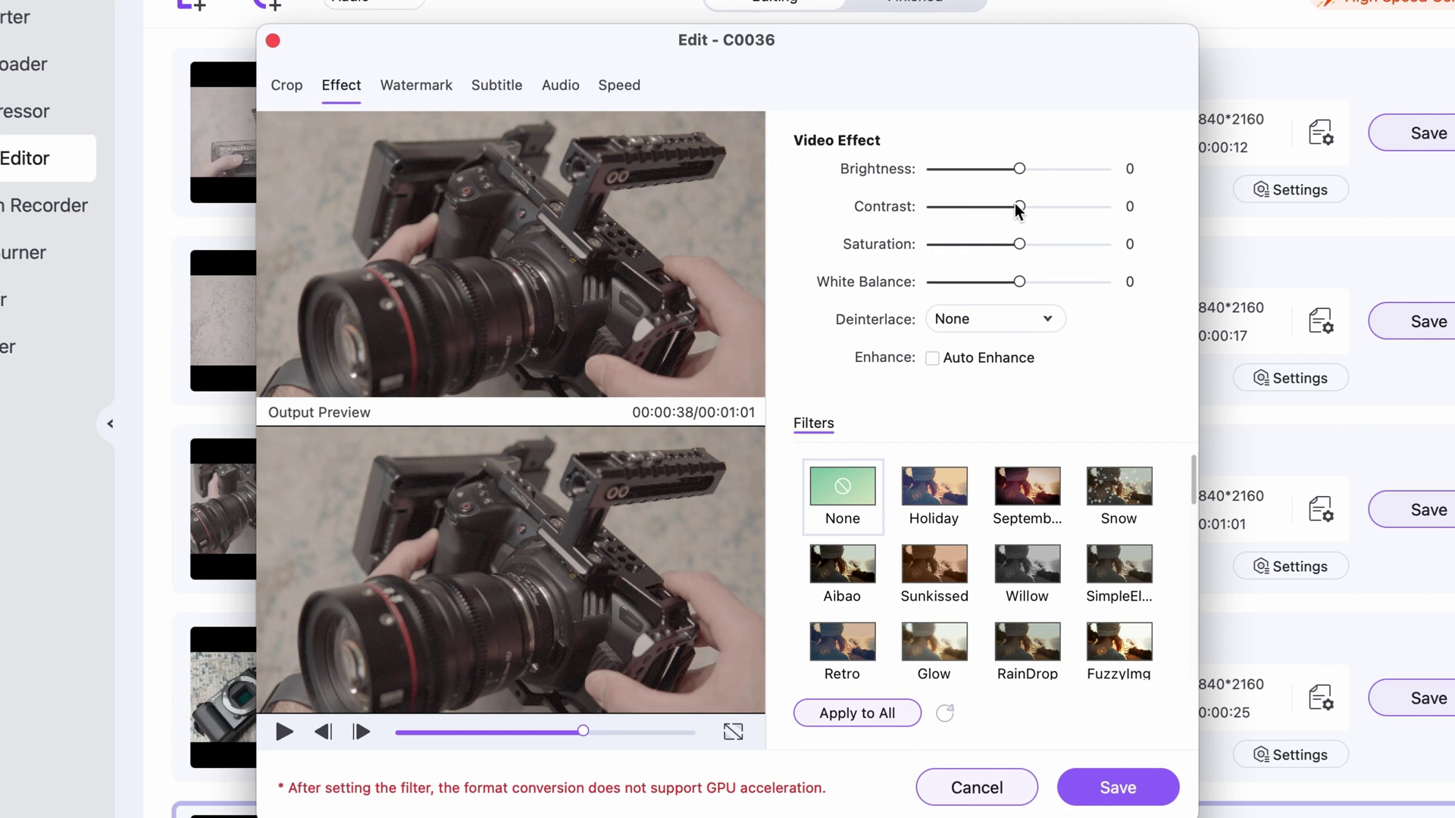
pyautogui.moveTo(1019, 206); pyautogui.dragTo(1092, 204)
pyautogui.moveTo(1019, 168); pyautogui.dragTo(1027, 168)
pyautogui.moveTo(1019, 244); pyautogui.dragTo(1048, 244)
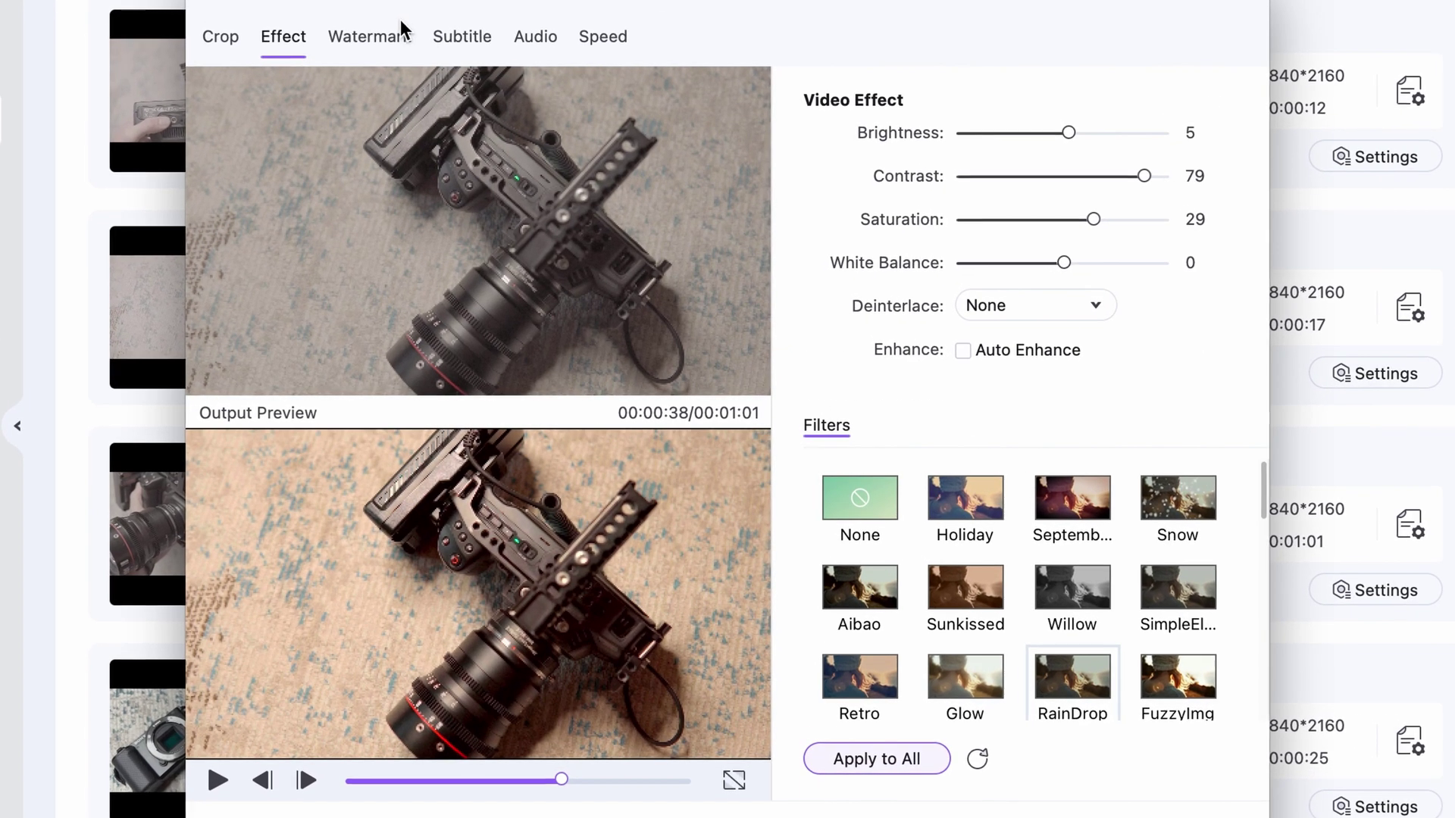
# Browse the clip's Audio, Watermark and Speed options.
pyautogui.click(567, 81)
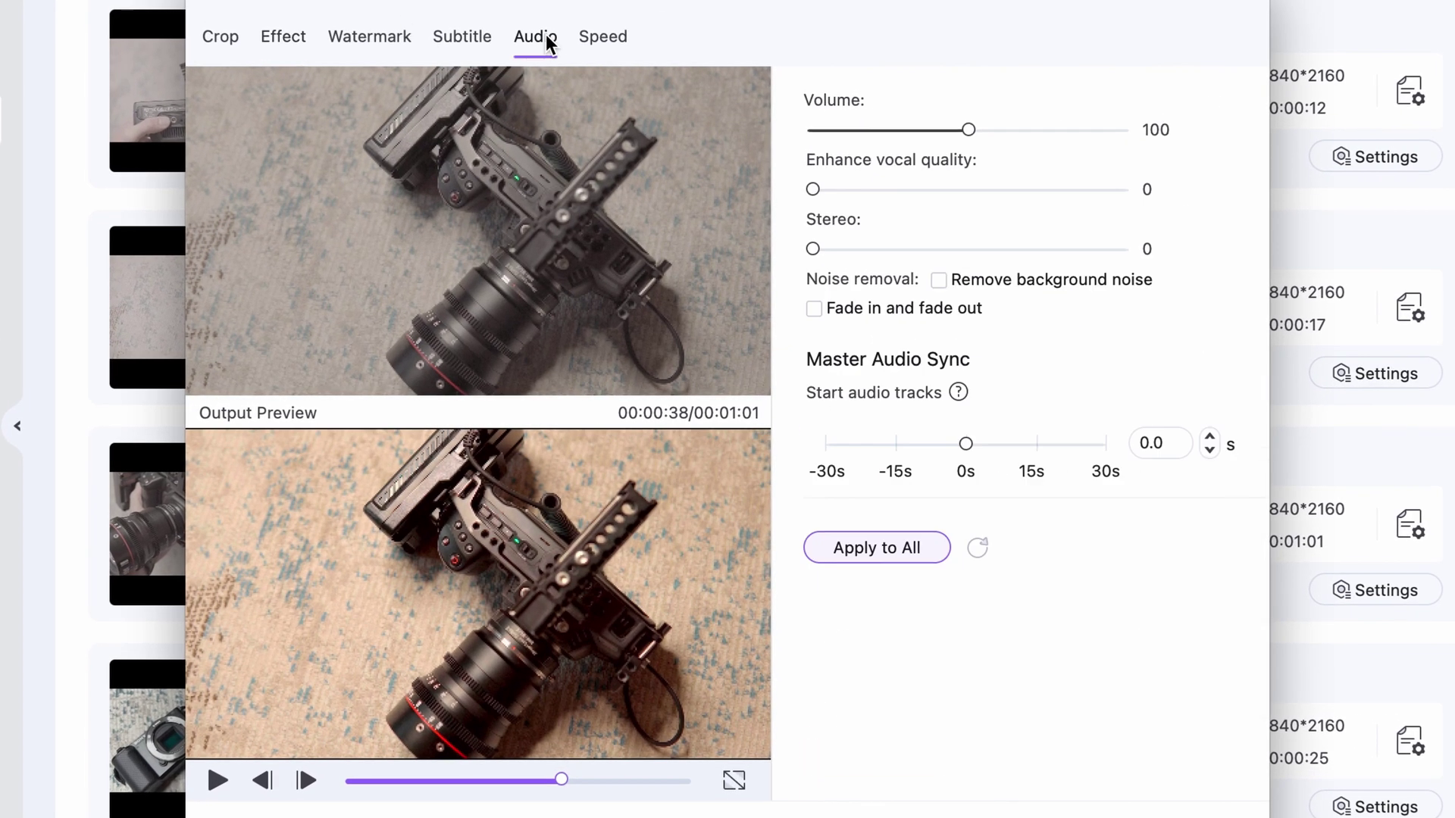
pyautogui.click(383, 30)
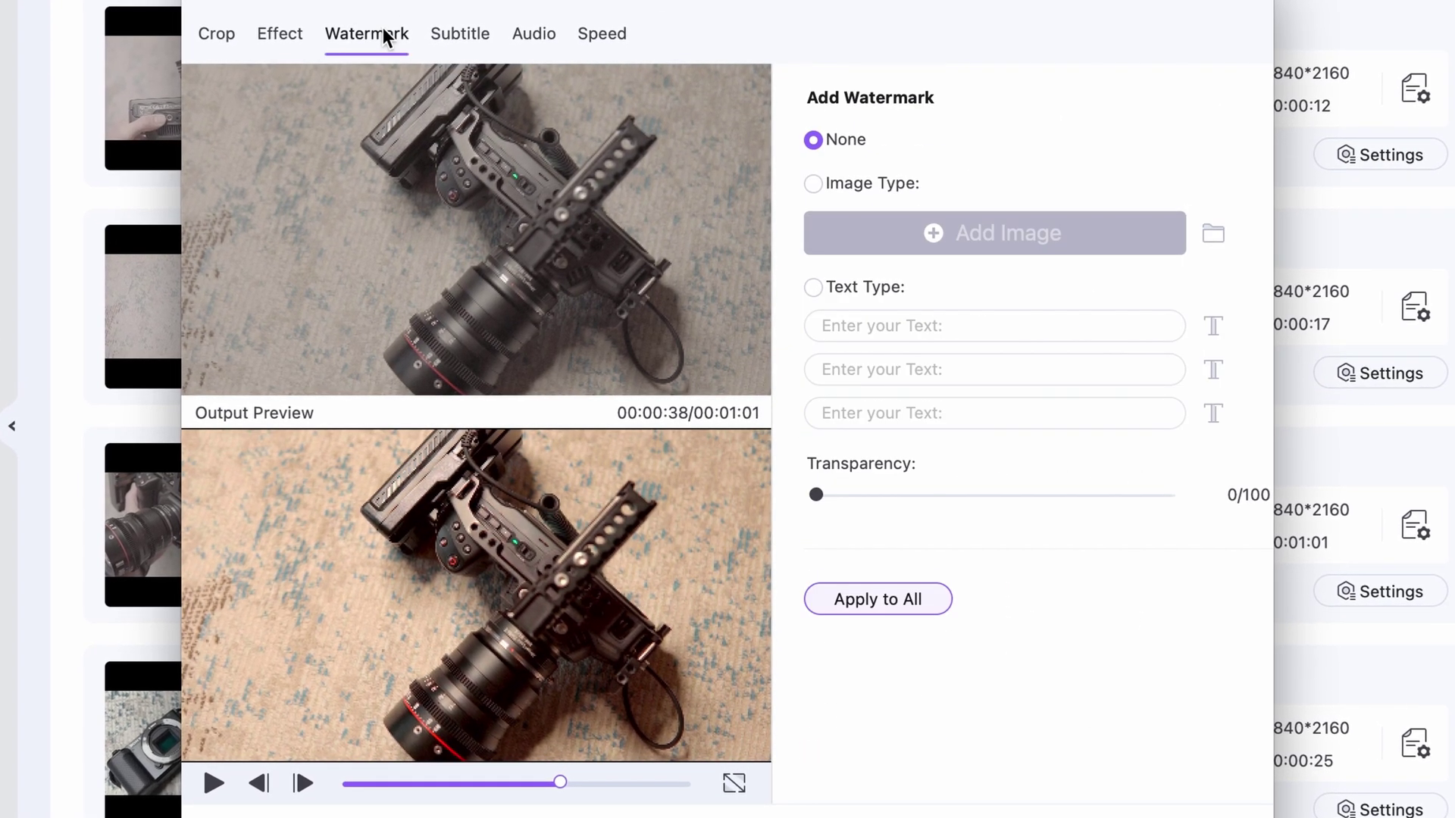
pyautogui.click(601, 32)
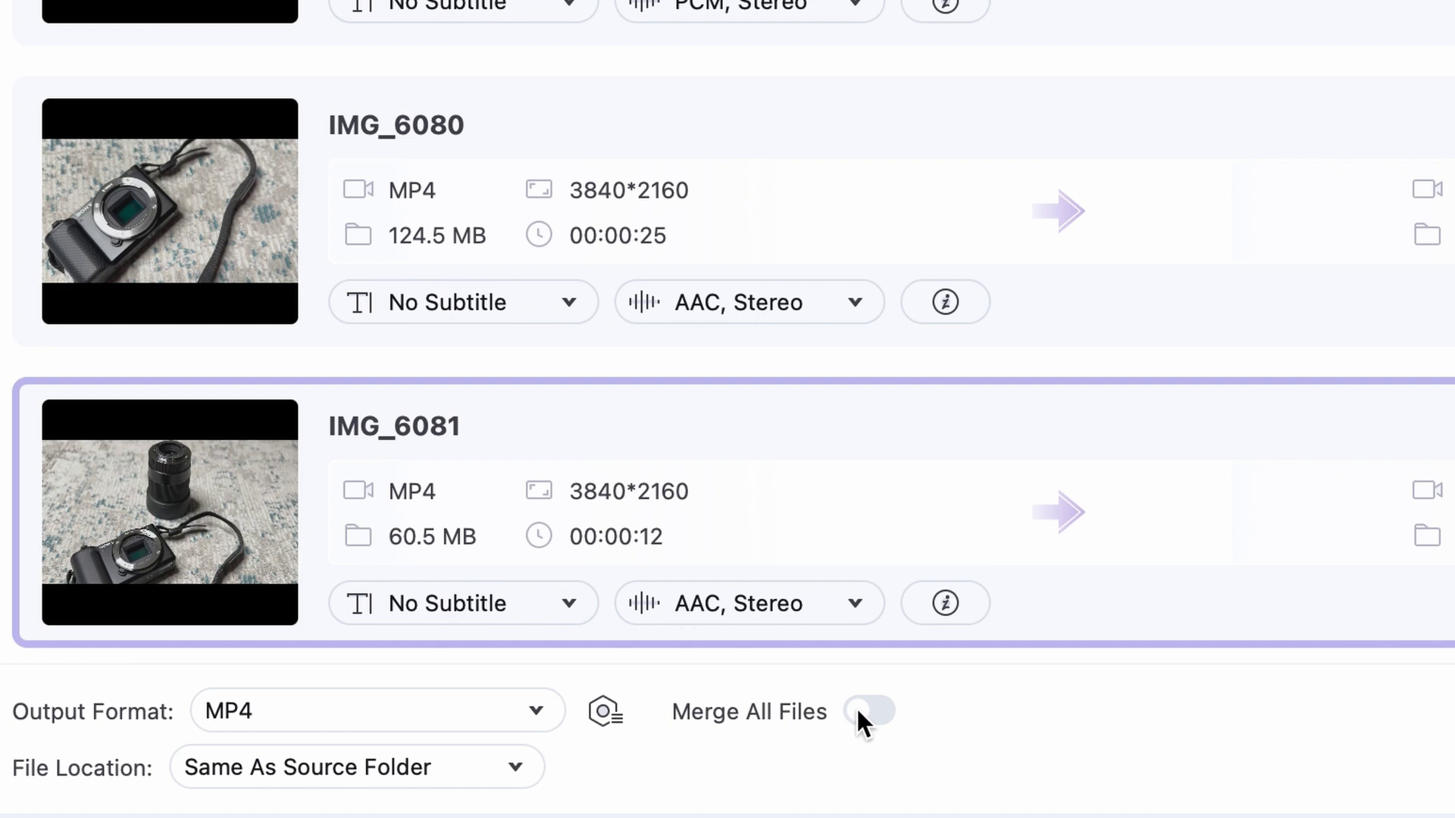
# Switch on Merge All Files so the edited clips export as one file.
pyautogui.click(857, 708)
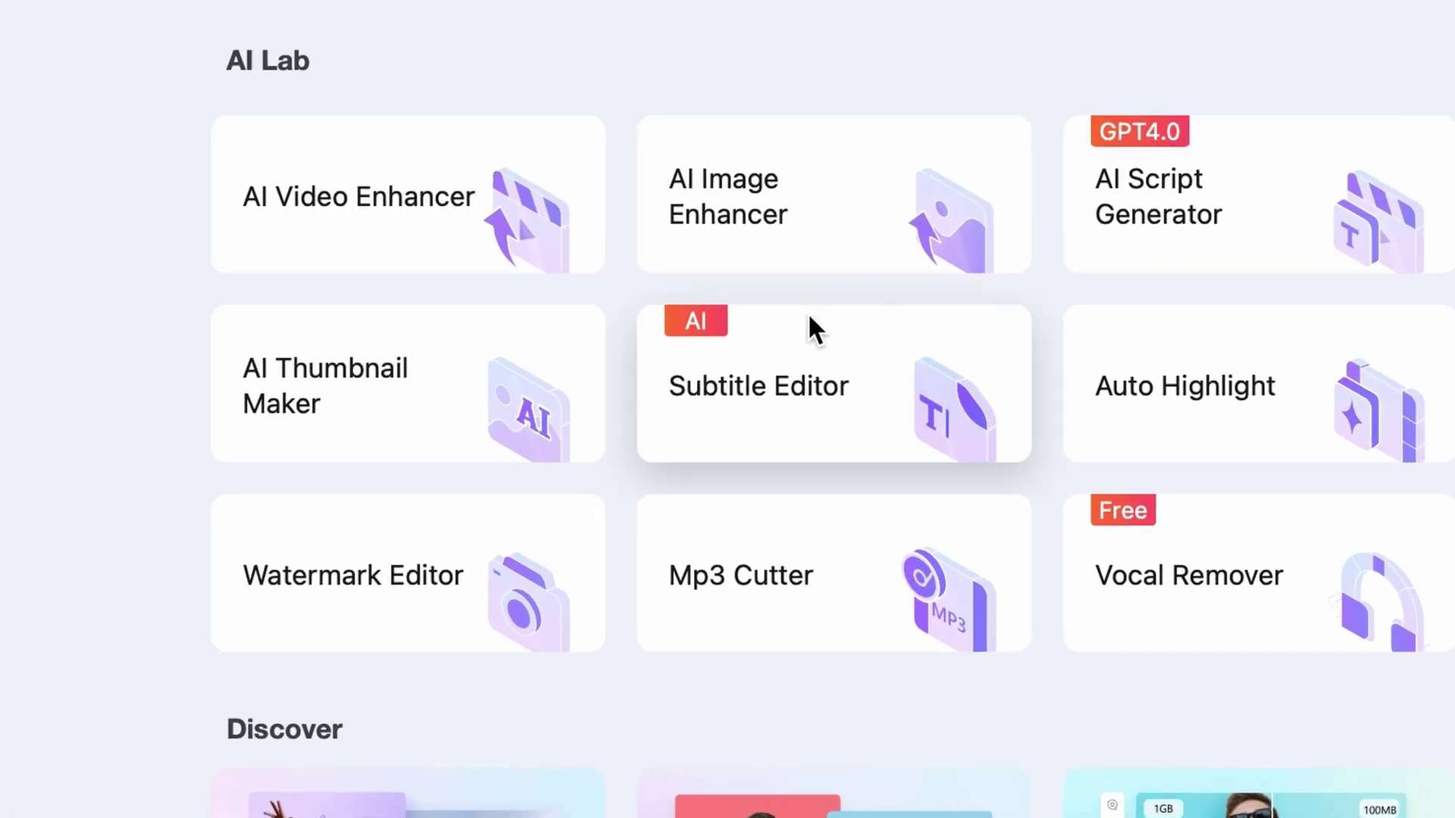
# Open the Subtitle Editor for subtitle.mp4, then the AI Subtitle Translator's target language list.
pyautogui.click(818, 371)
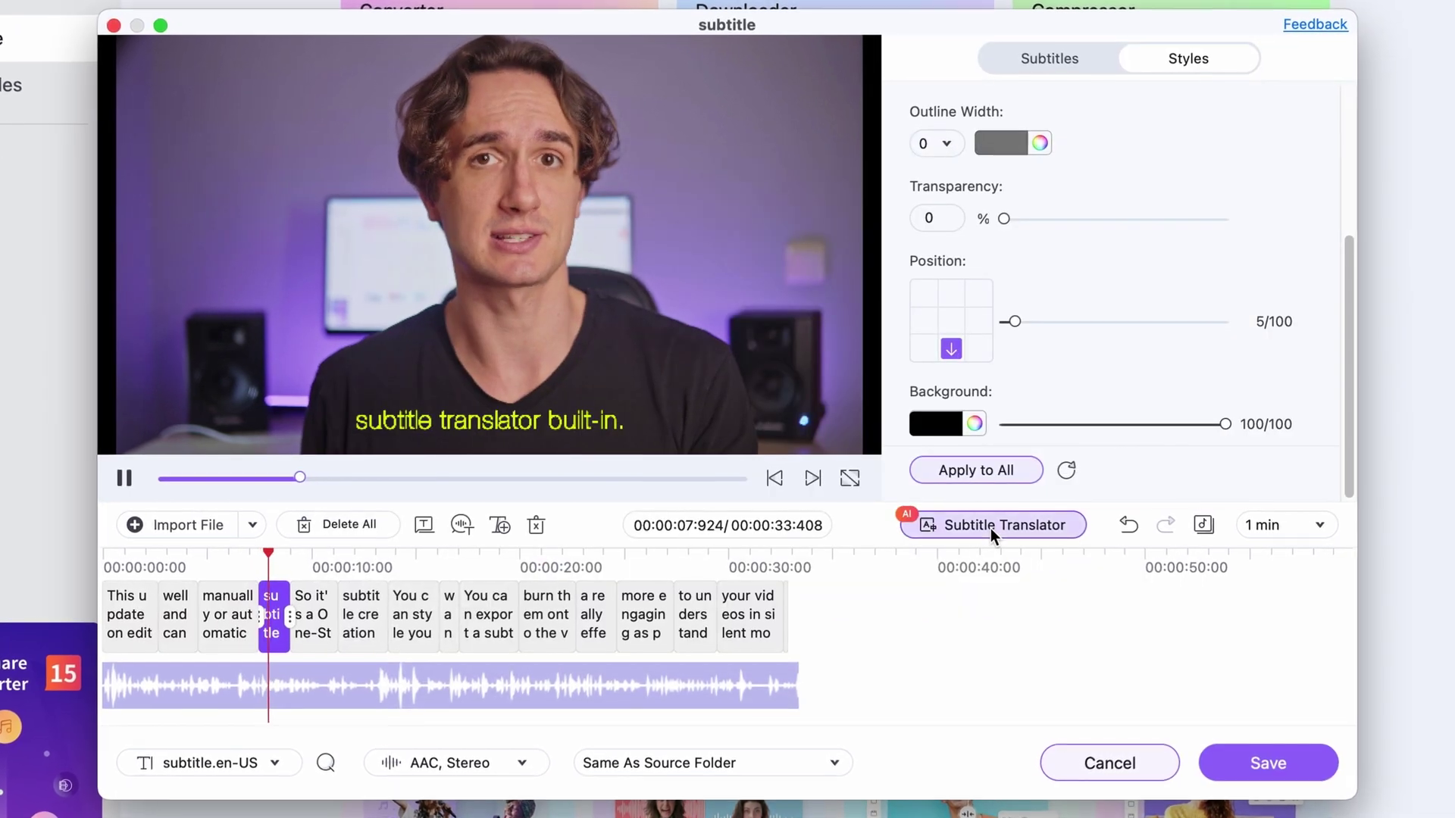
pyautogui.click(989, 528)
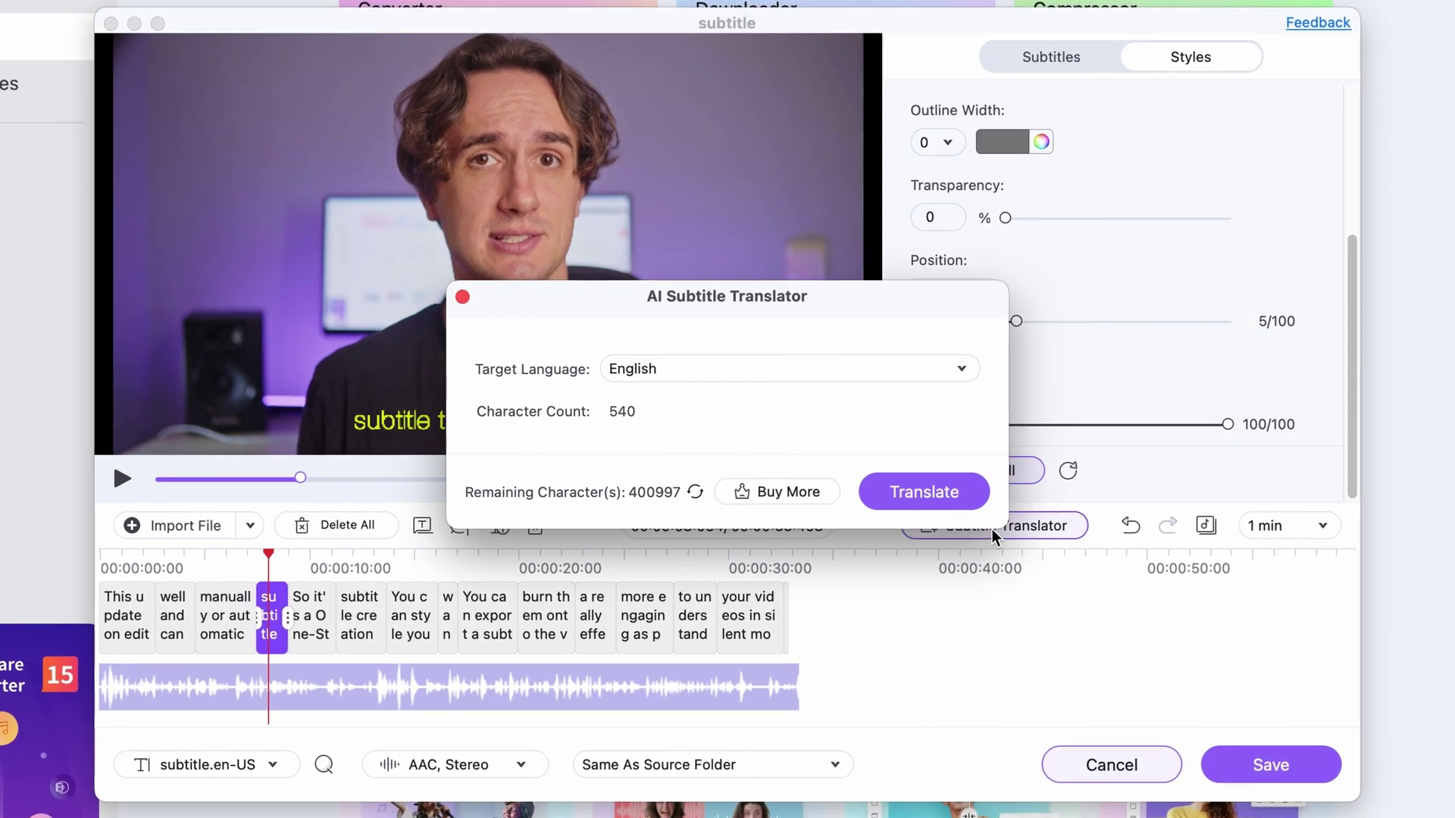
pyautogui.click(720, 367)
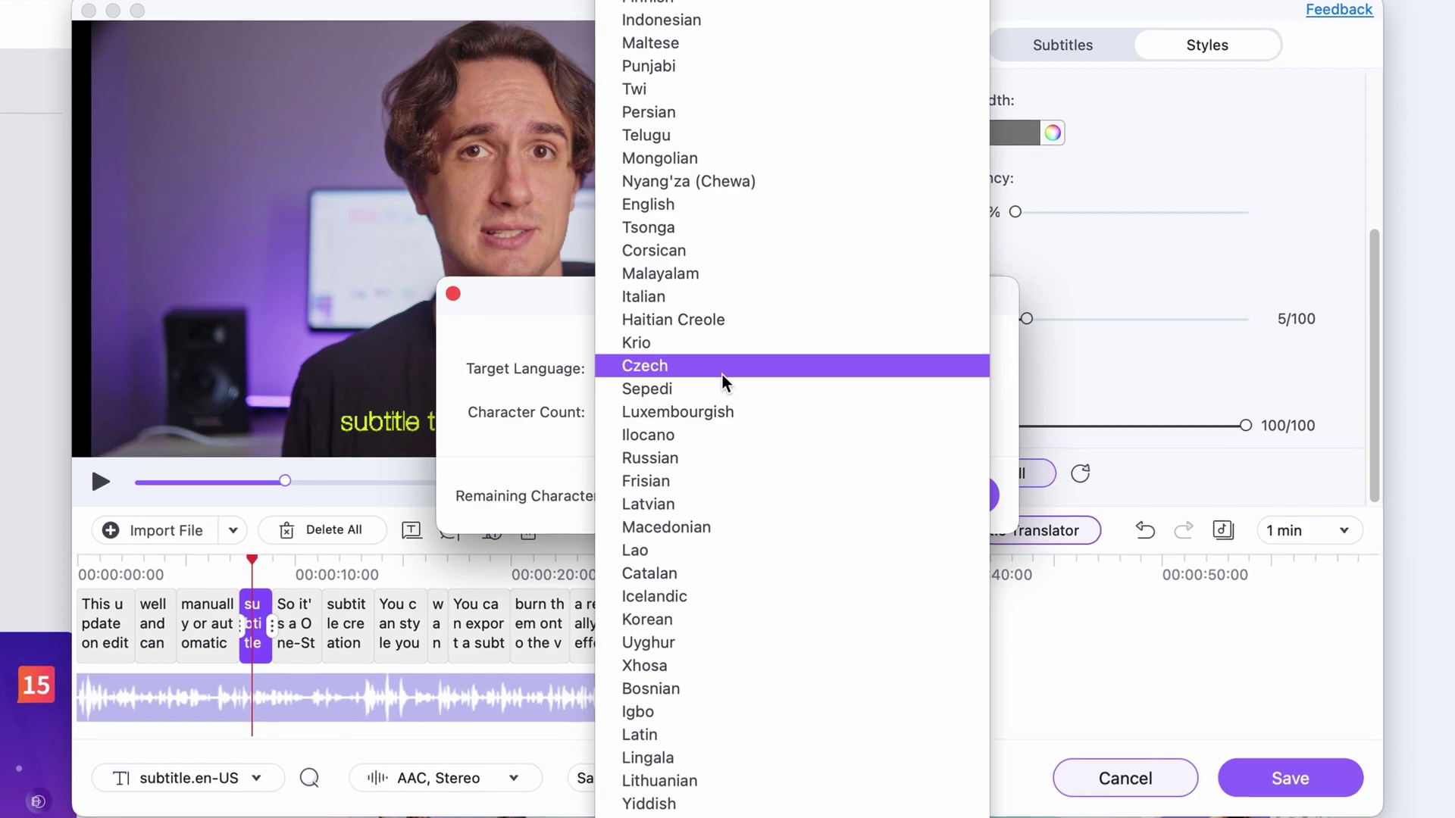